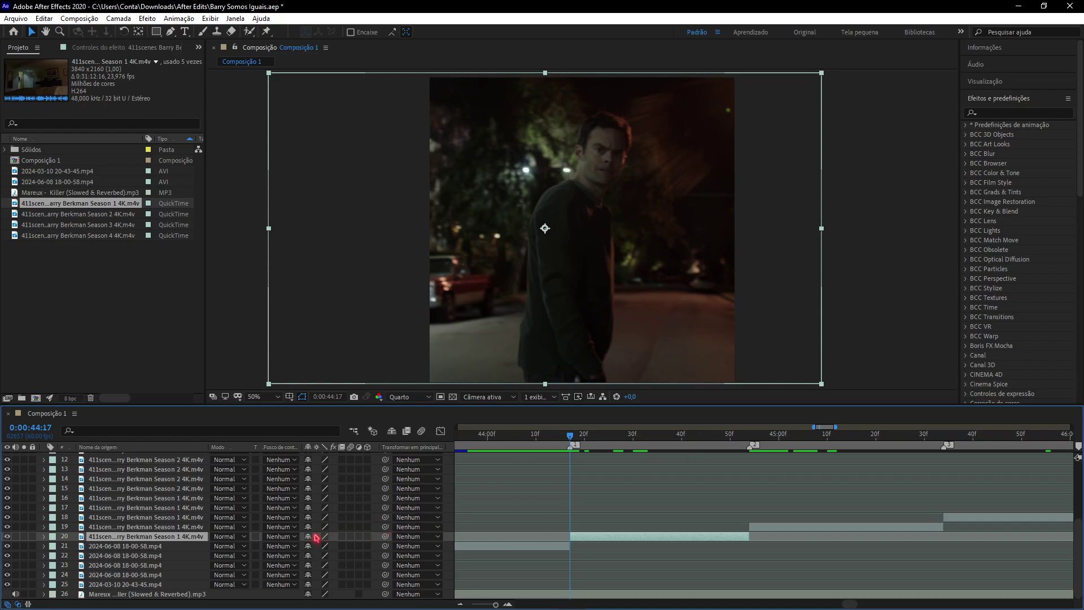
- Marquee-drag in the timeline to select clip layers 12 through 20
drag(316, 538, 337, 417)
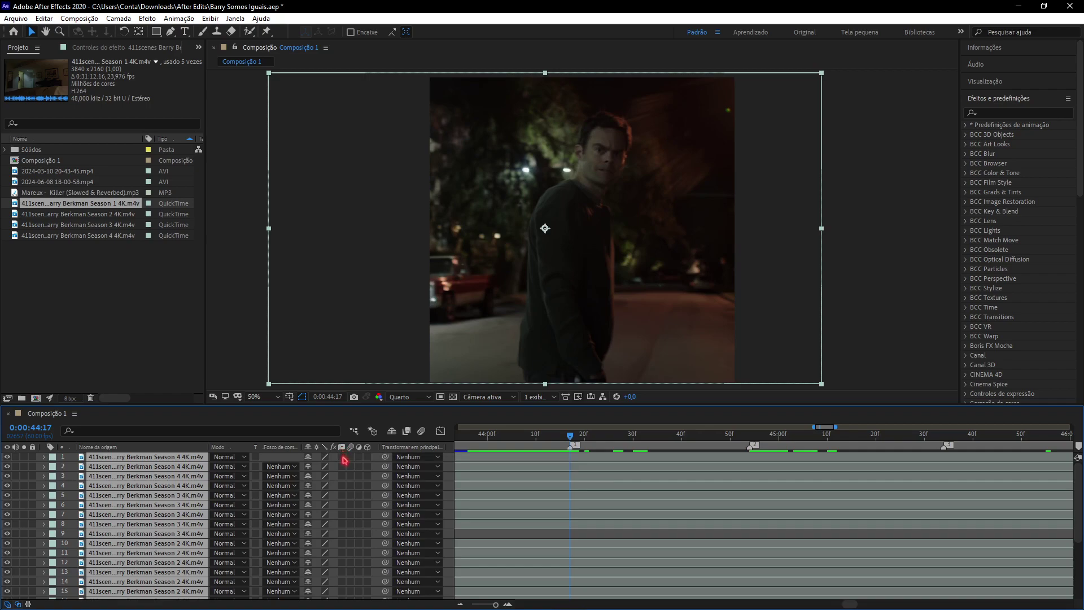
- Enable frame blending and motion blur on layers 12–20, then select layer 20 alone
click(342, 457)
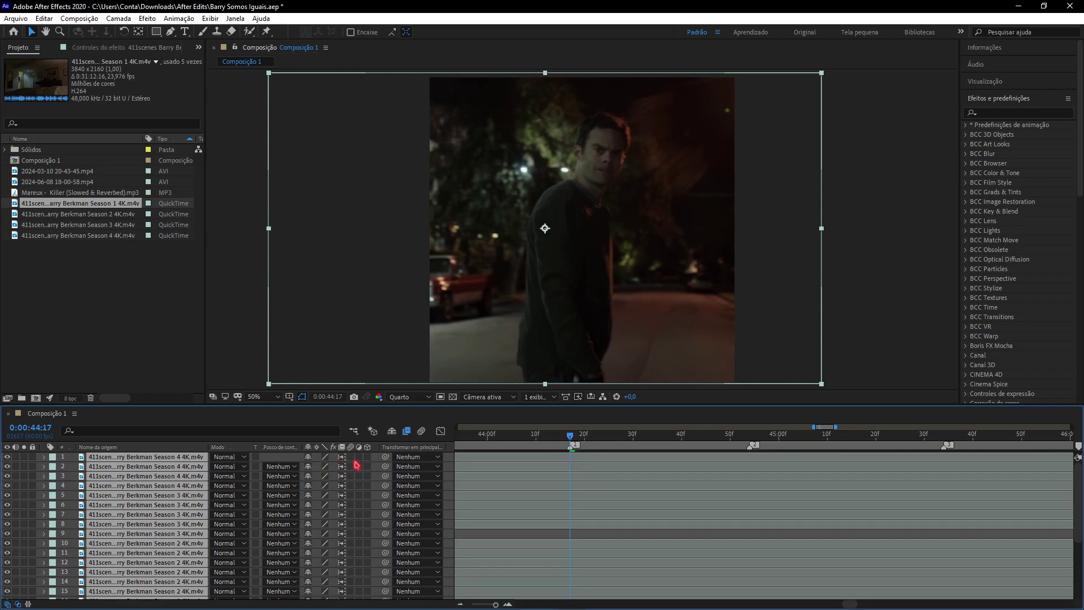
click(351, 458)
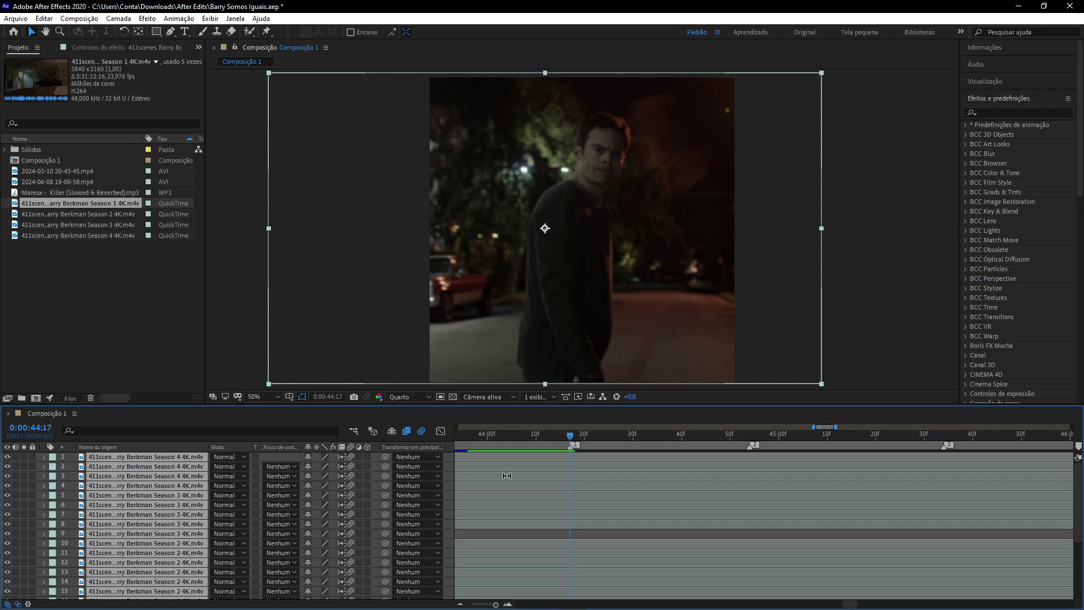
scroll(598, 484, down, 3)
scroll(596, 489, down, 2)
click(608, 548)
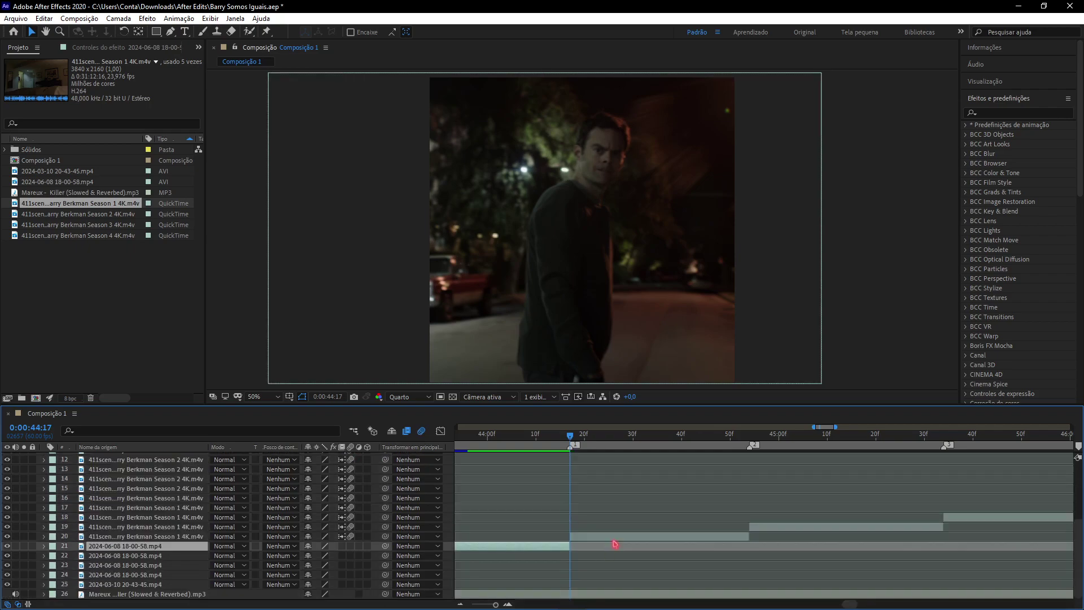
click(611, 538)
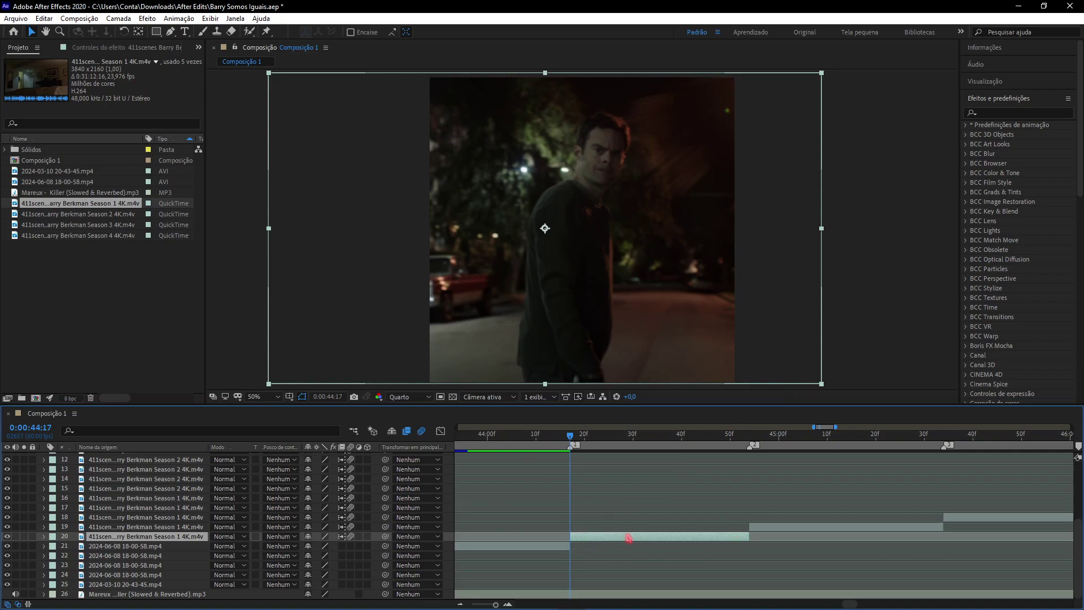
- Precompose layer 20 as '411scenes Barry Berkman Season 1 4K.m4v Composição 1', moving all attributes
key(ctrl+shift+c)
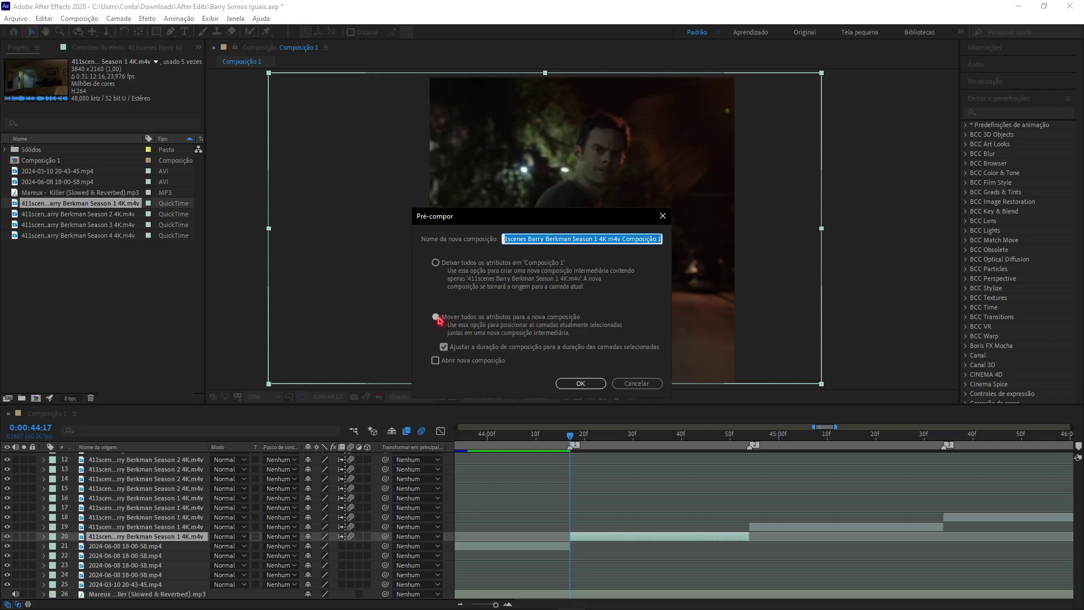
click(580, 384)
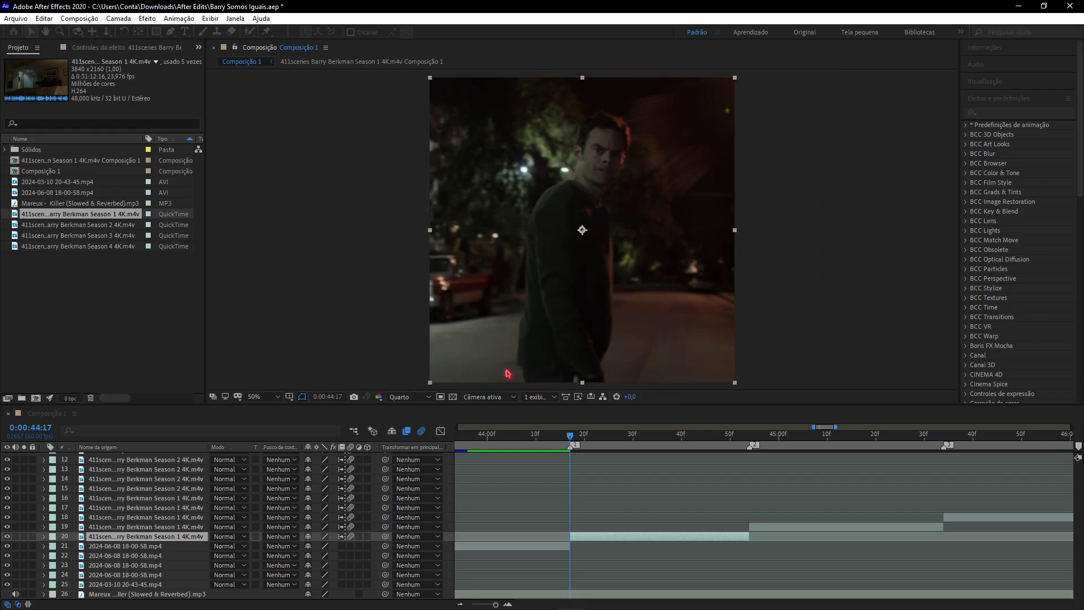
click(990, 113)
- Search Effects & Presets for 'twi' and drag Twixtor Pro onto precomposed layer 20
text(tw)
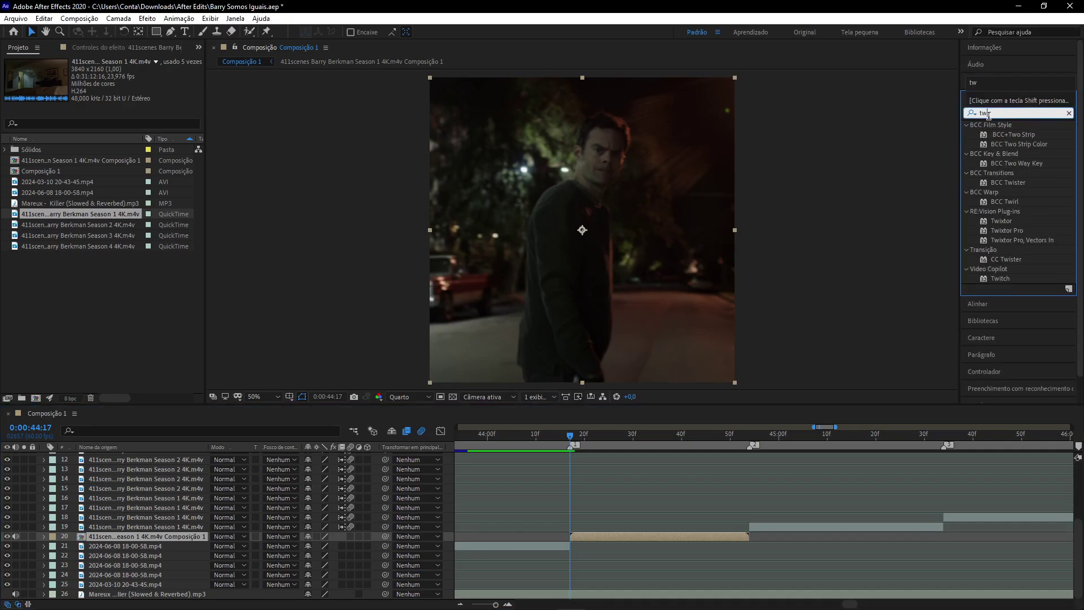
text(i)
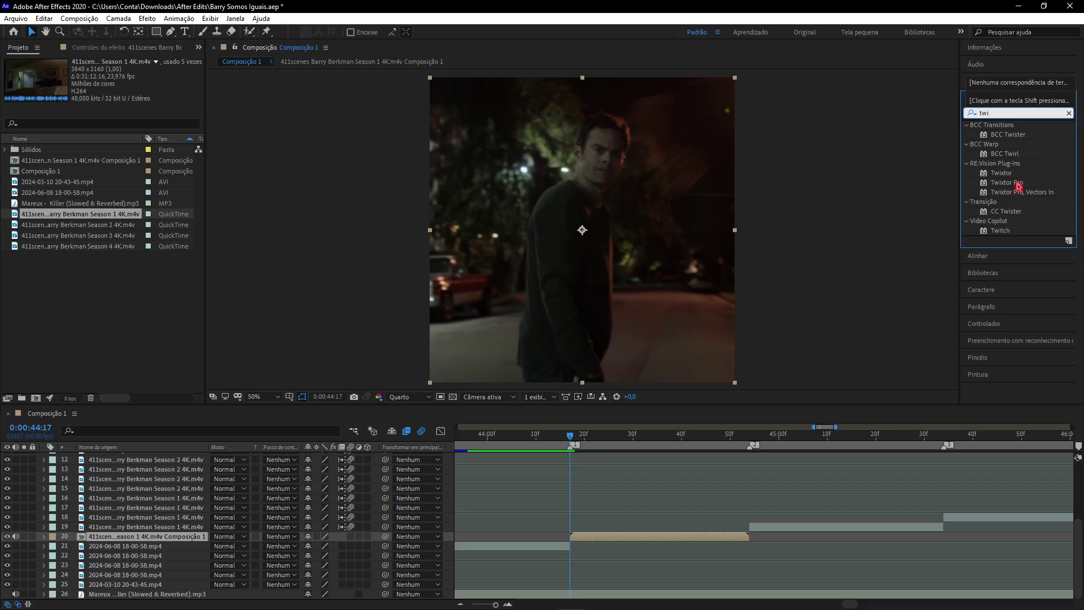
drag(1007, 182, 605, 536)
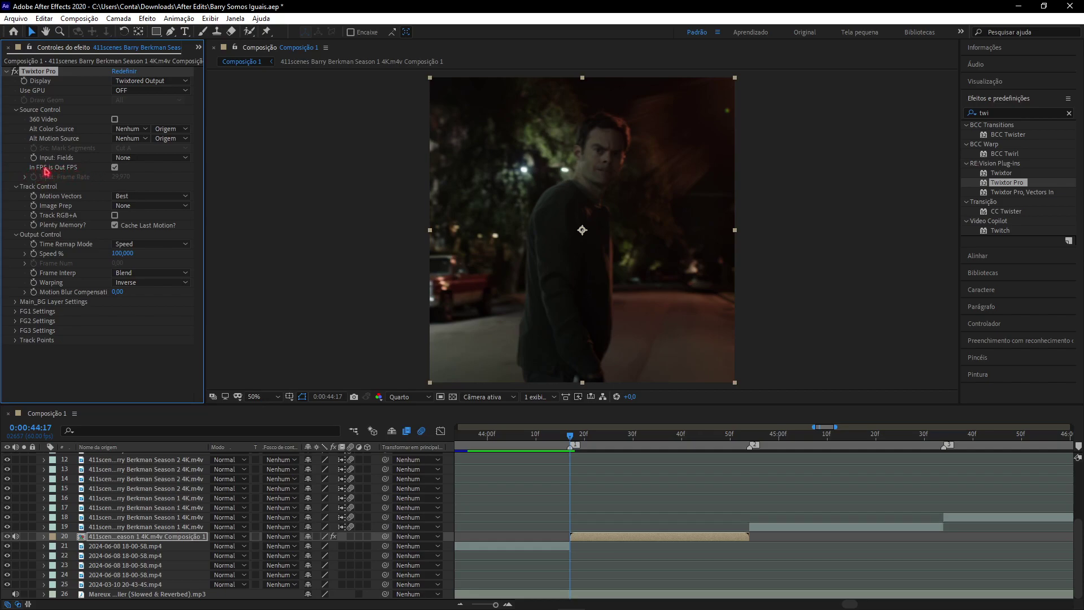
- Untie input from output FPS, set input frame rate 23.976 and Motion Weighted Blend interpolation
click(114, 167)
click(122, 177)
click(138, 364)
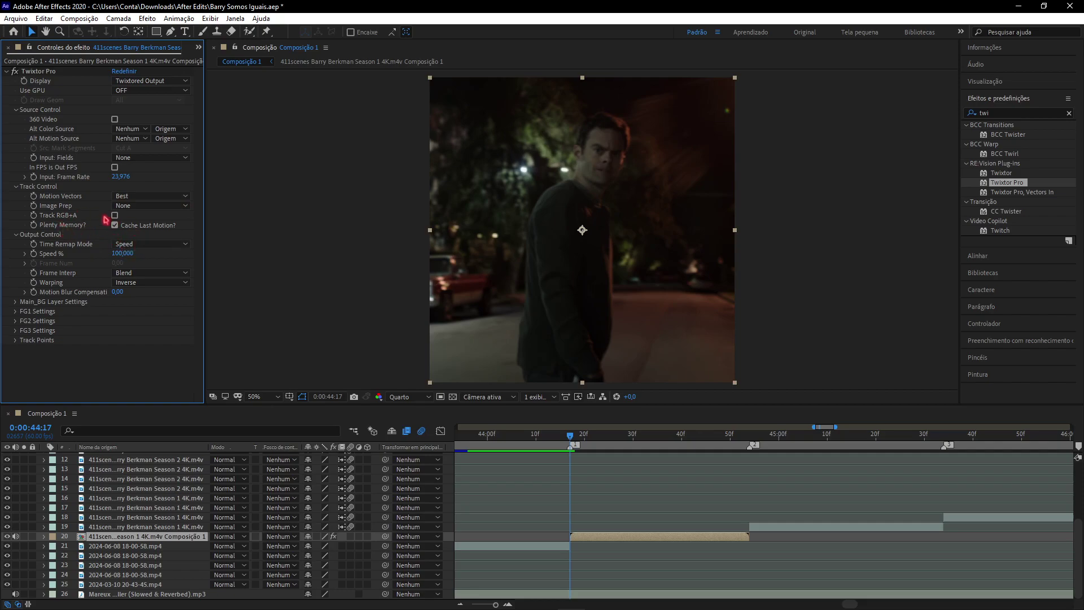
click(129, 273)
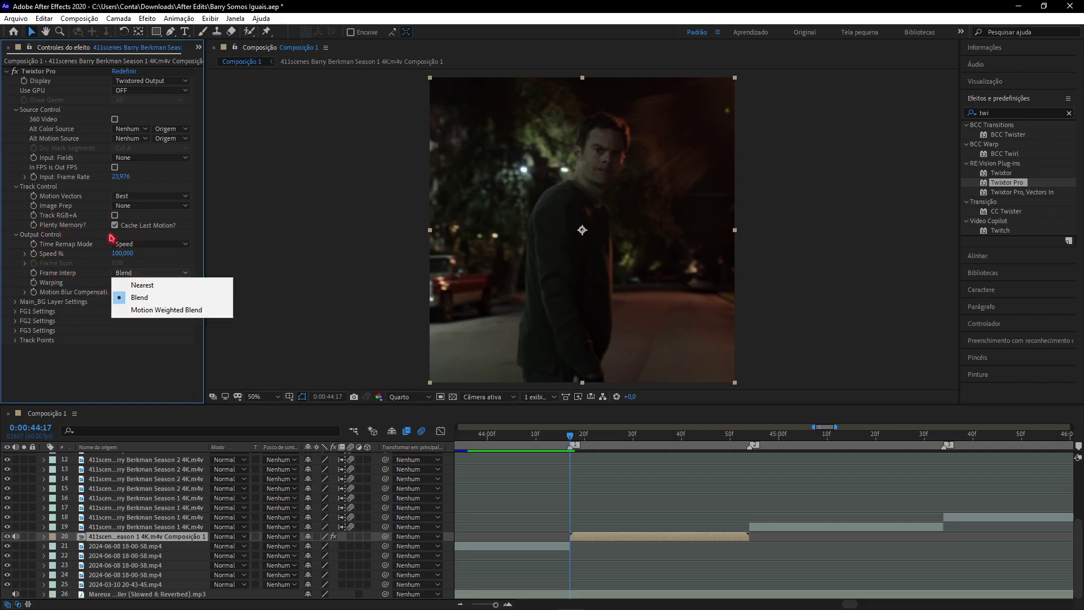
click(131, 244)
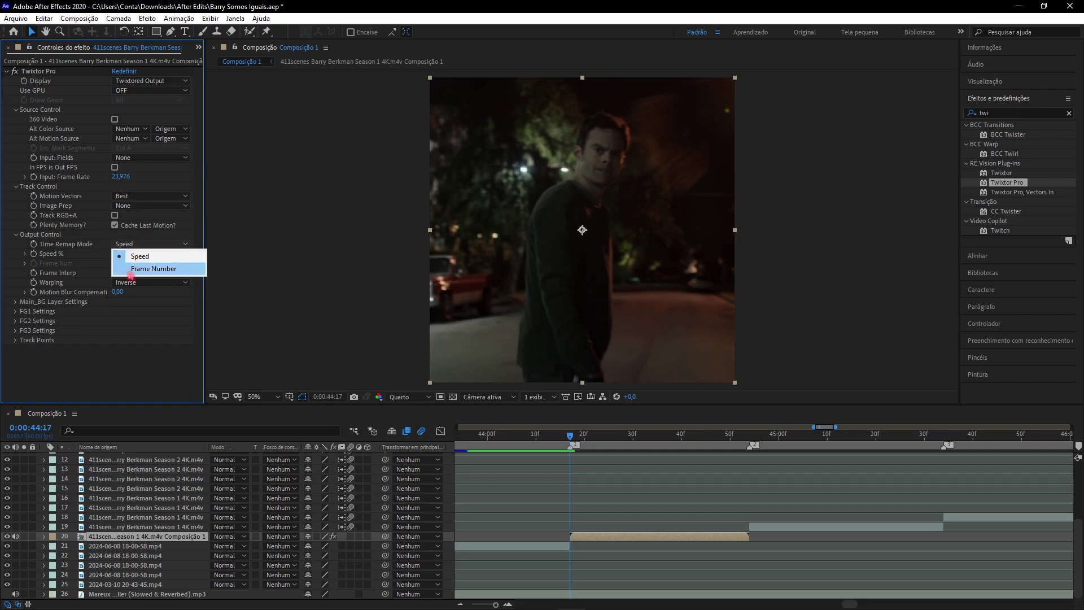
click(111, 287)
click(122, 273)
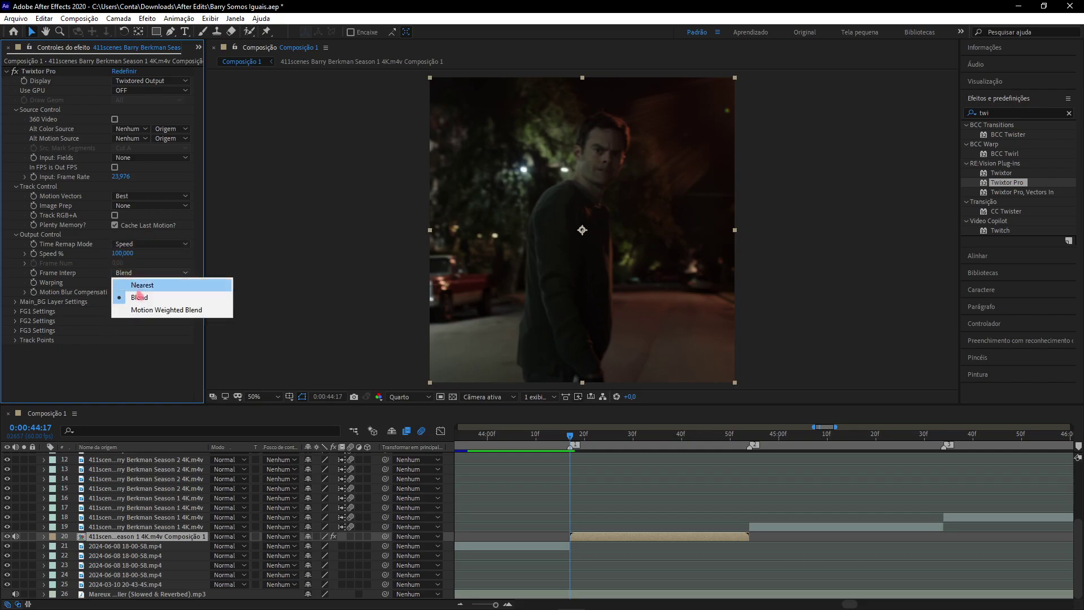
click(142, 310)
click(140, 284)
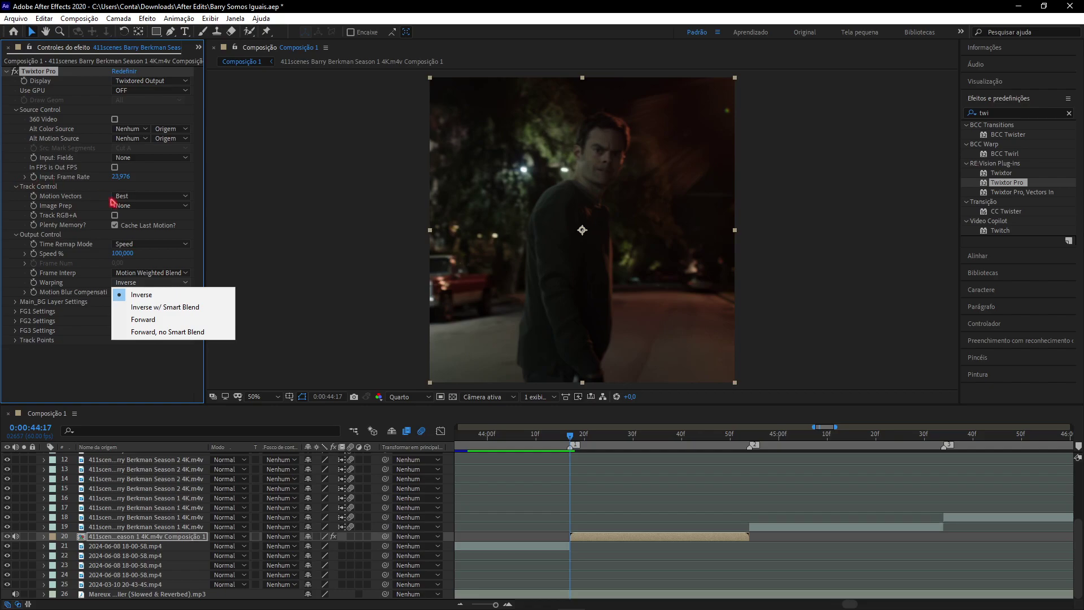
click(87, 378)
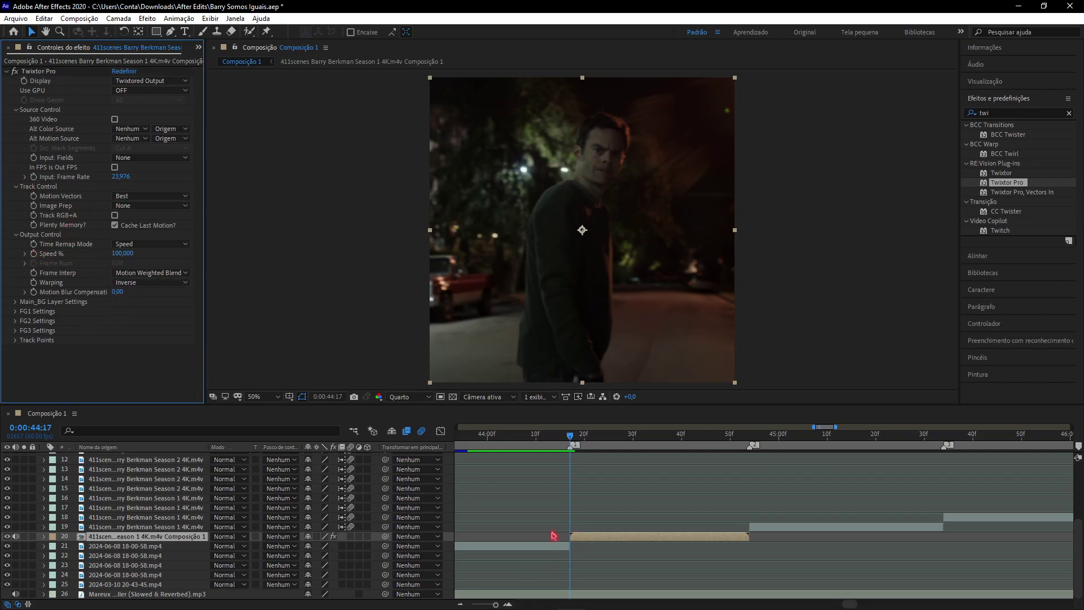
- Enable keyframing on Twixtor Pro's Speed % and set it to 170 at the start
click(33, 253)
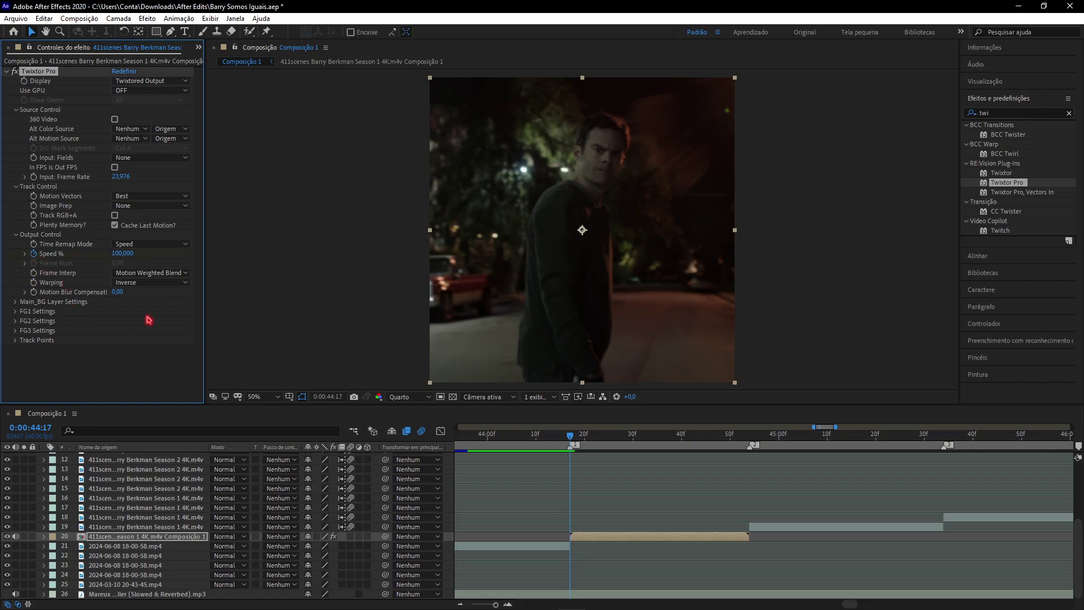
click(121, 253)
text(170)
click(145, 370)
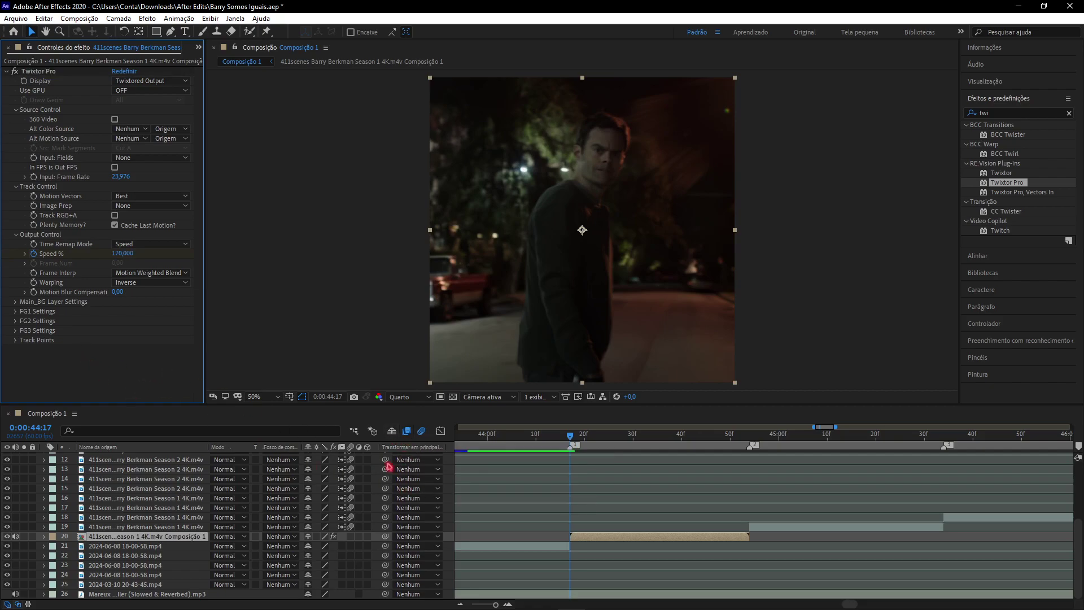
- Add Speed % keyframes of 60 mid-clip and 170 at the end of layer 20
click(663, 436)
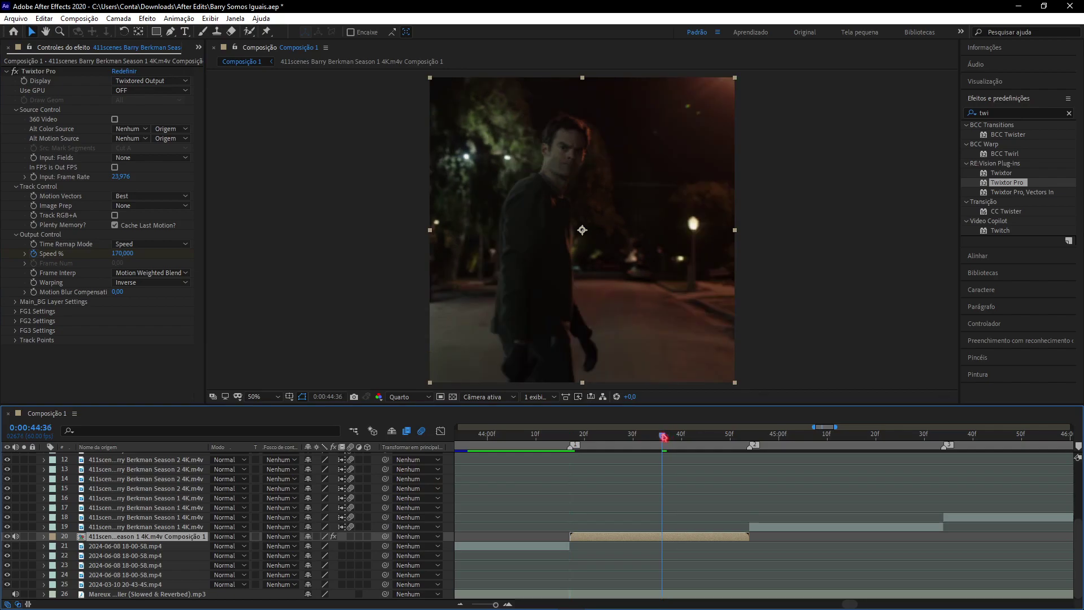
drag(664, 436, 672, 436)
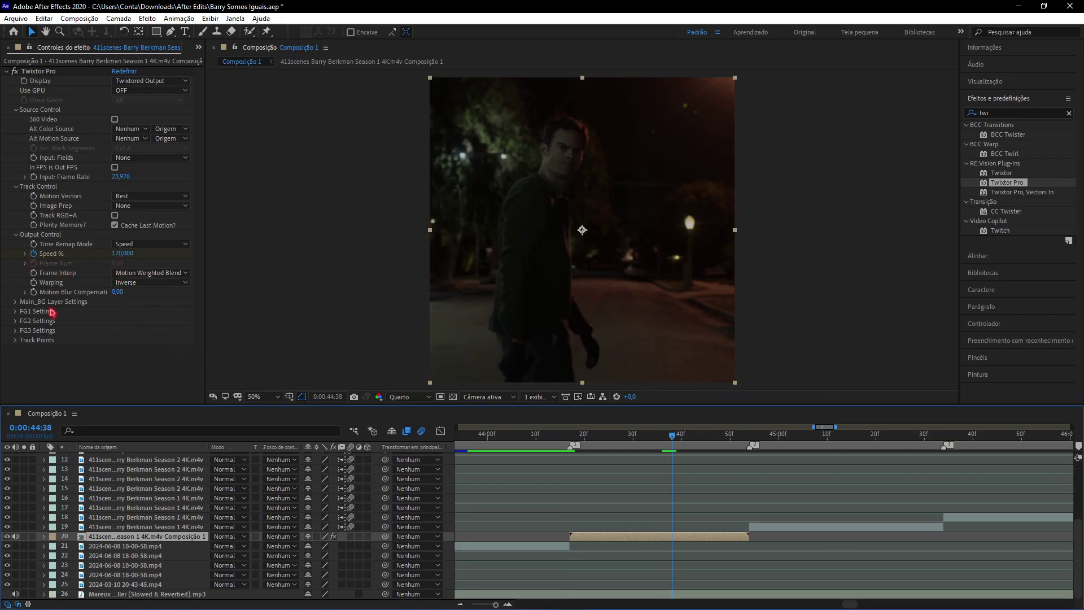
click(122, 253)
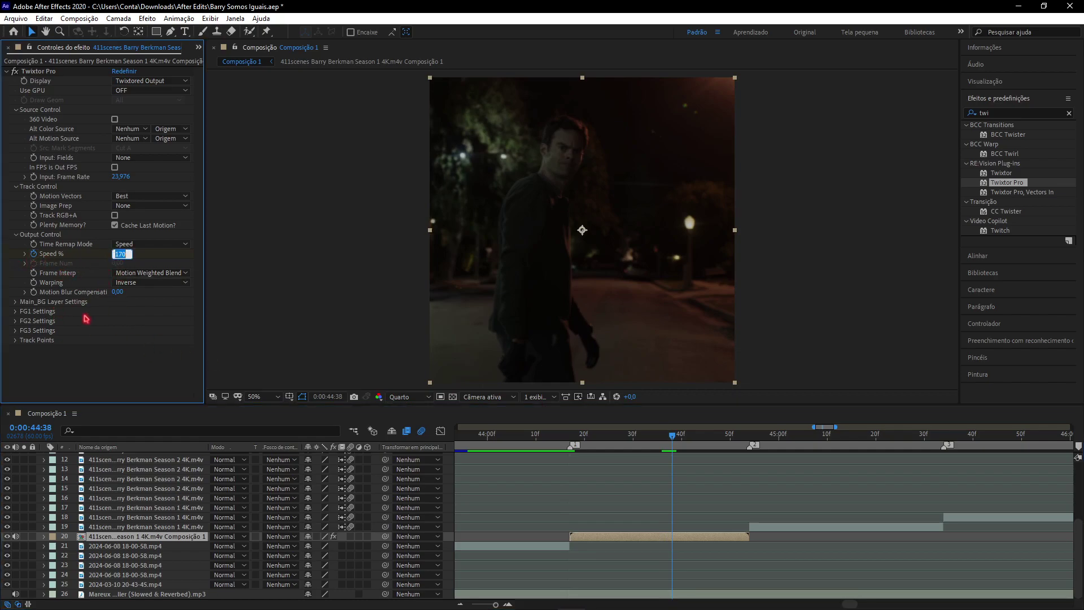
text(60)
key(Return)
click(749, 436)
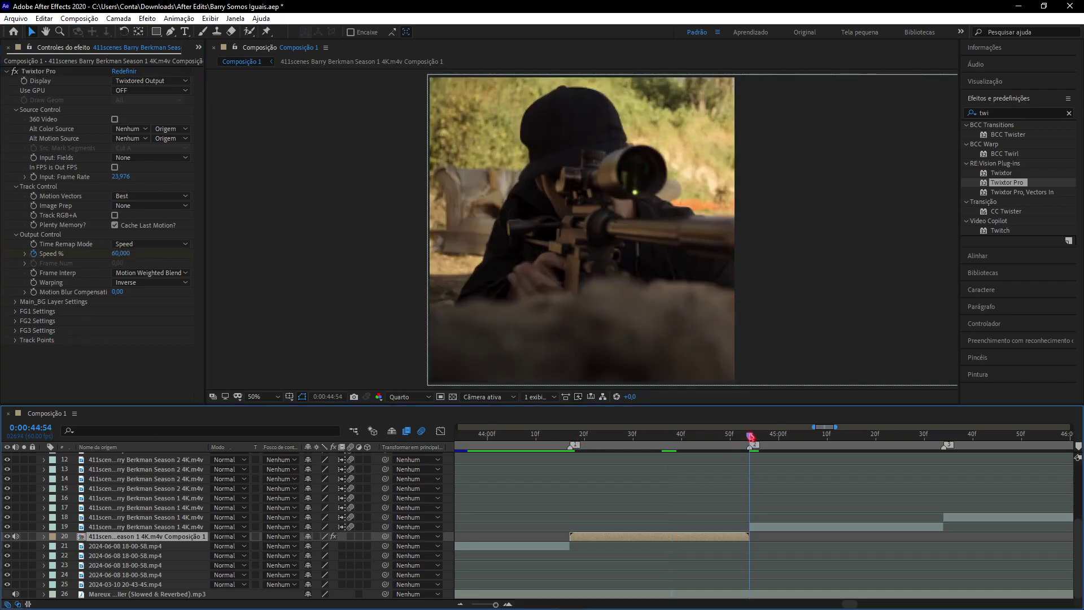
click(119, 254)
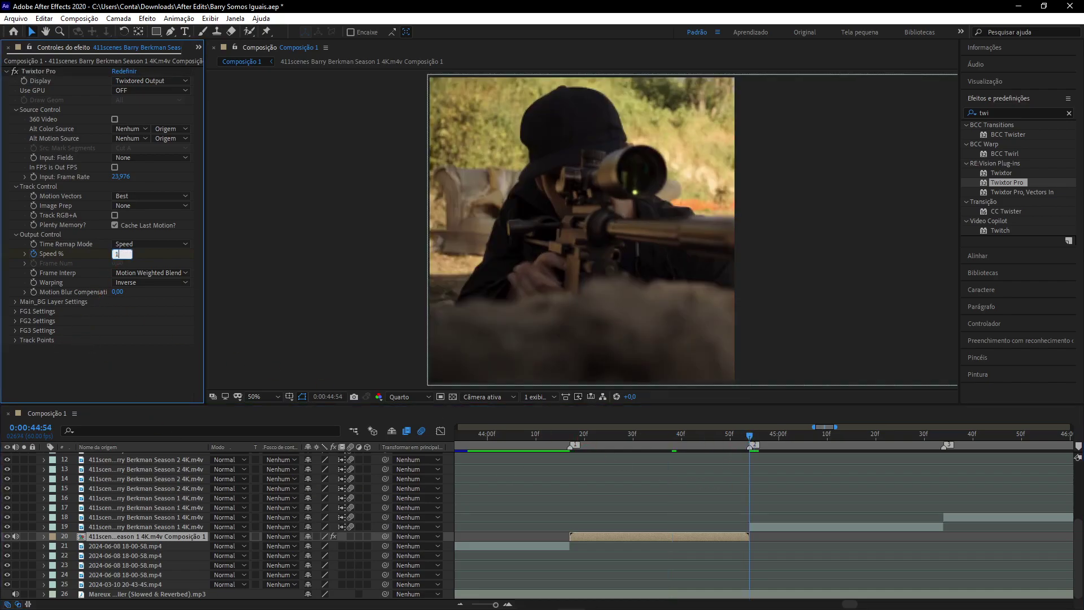
text(1)
key(Return)
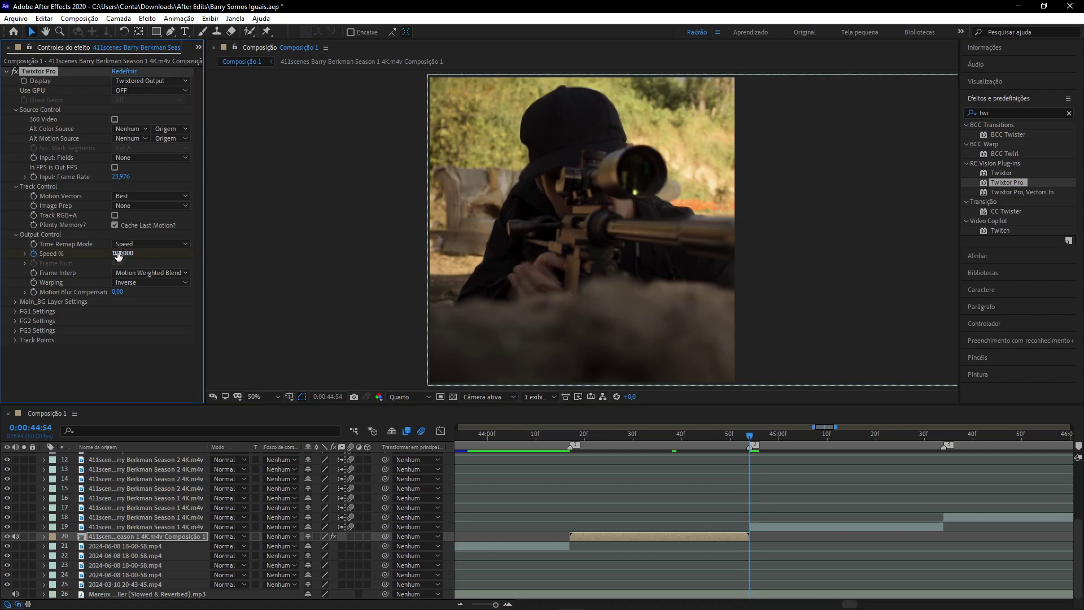
- Reveal the three Speed % keyframes with U, apply Easy Ease, and show the Graph Editor
key(u)
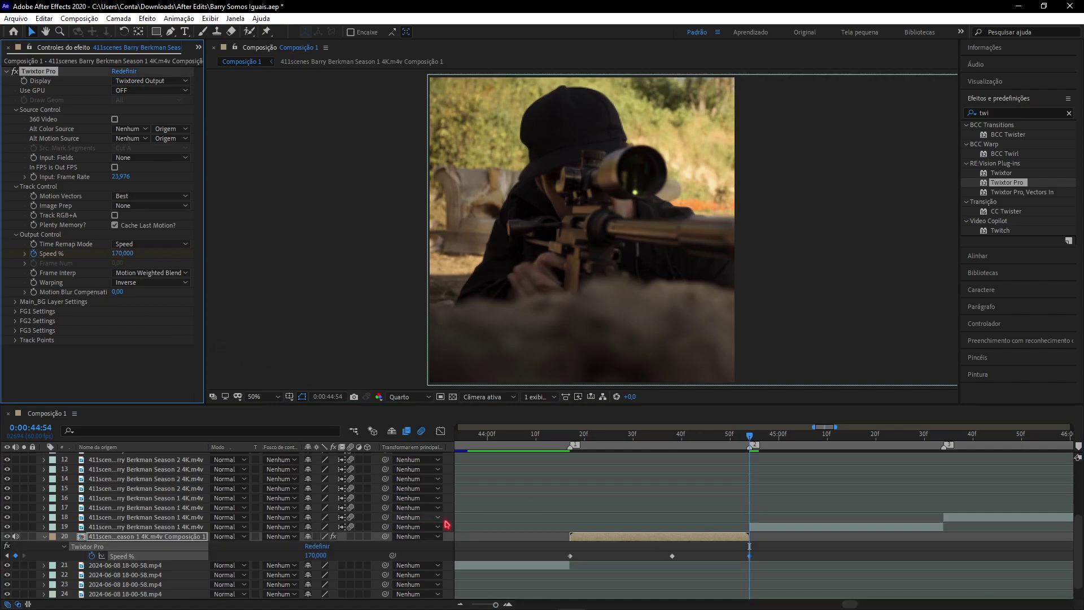
drag(548, 556, 858, 564)
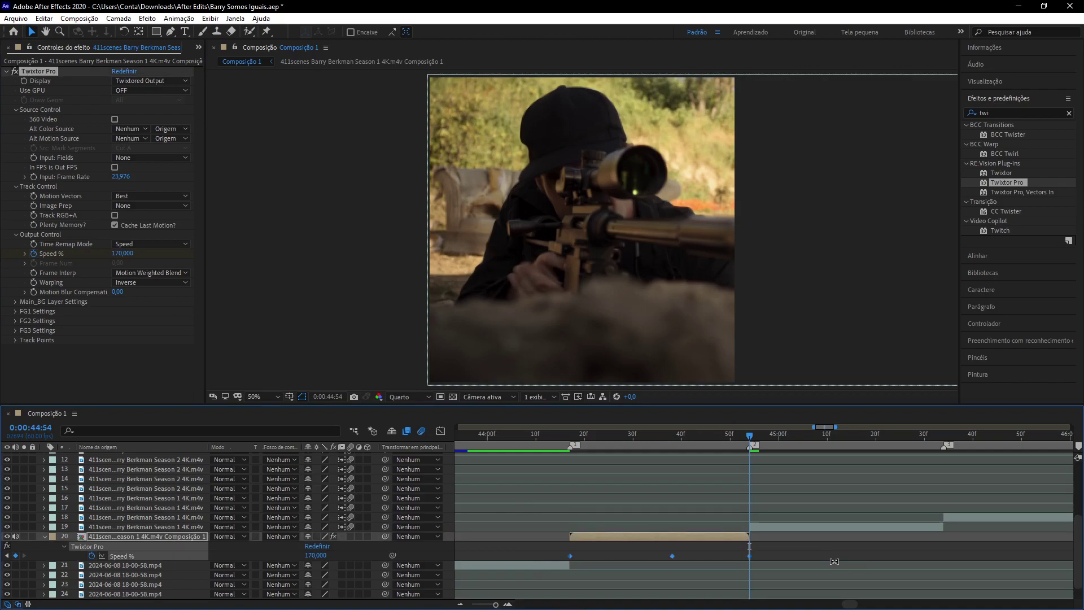
right_click(672, 557)
mouse_move(728, 550)
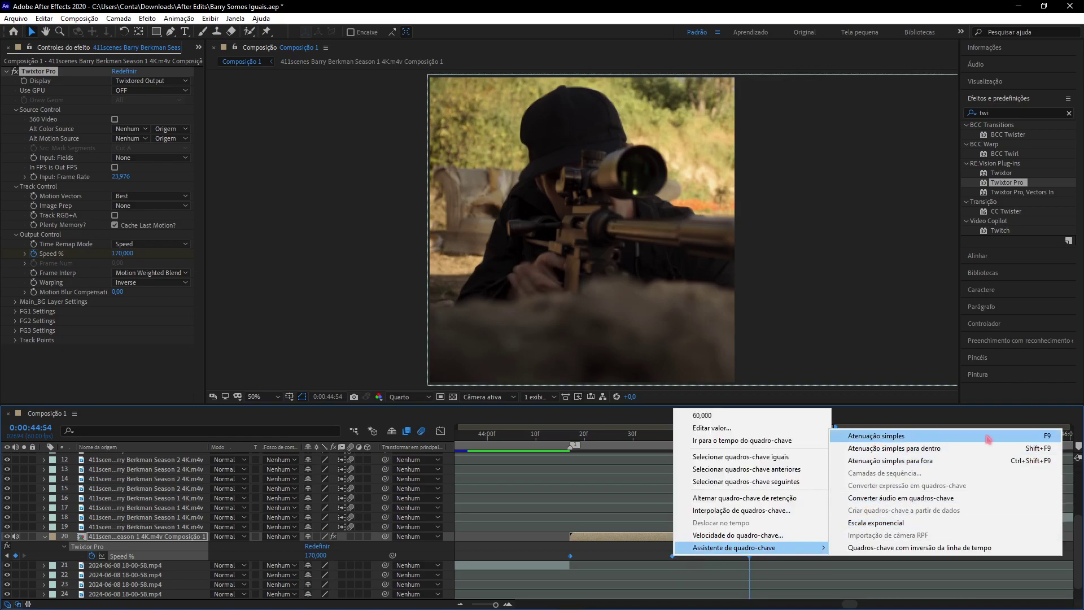
click(1052, 437)
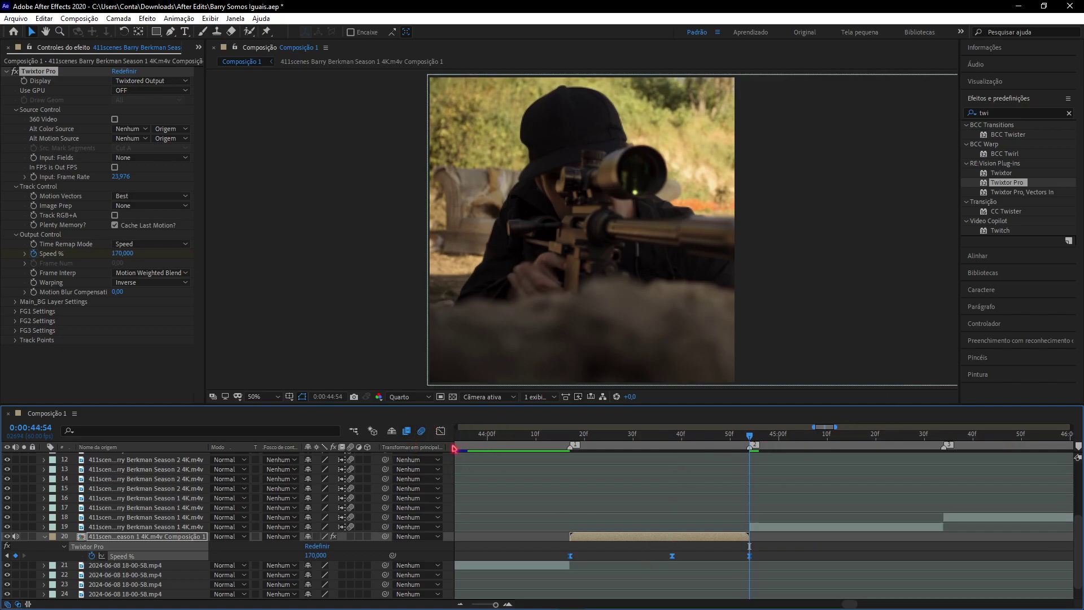
click(441, 430)
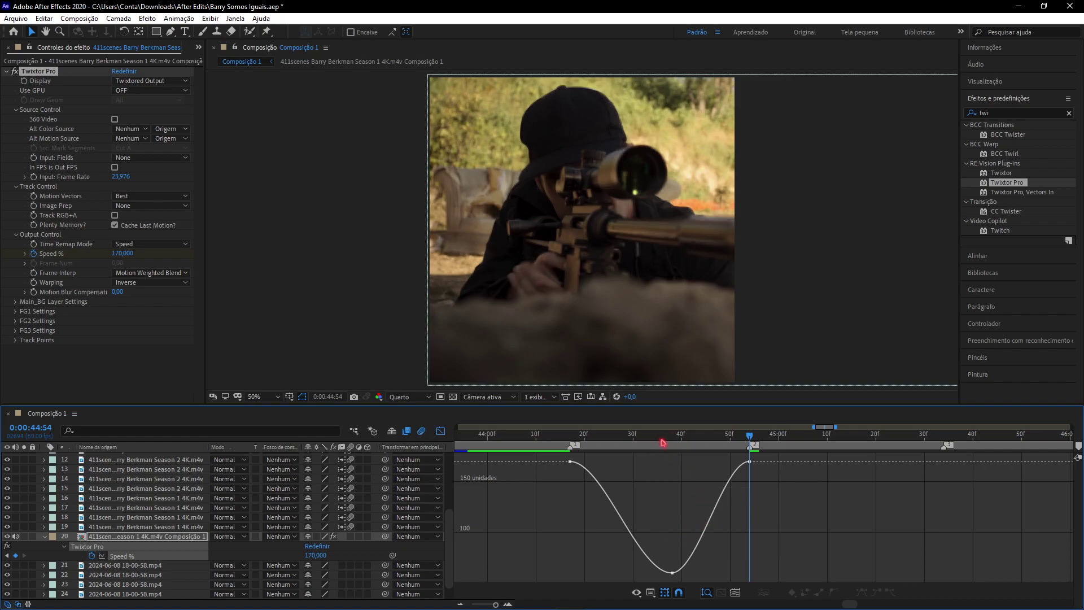
- Steepen the Speed % curve's rise into the right keyframe by dragging its handle
click(708, 517)
click(810, 501)
click(749, 462)
drag(726, 467, 782, 559)
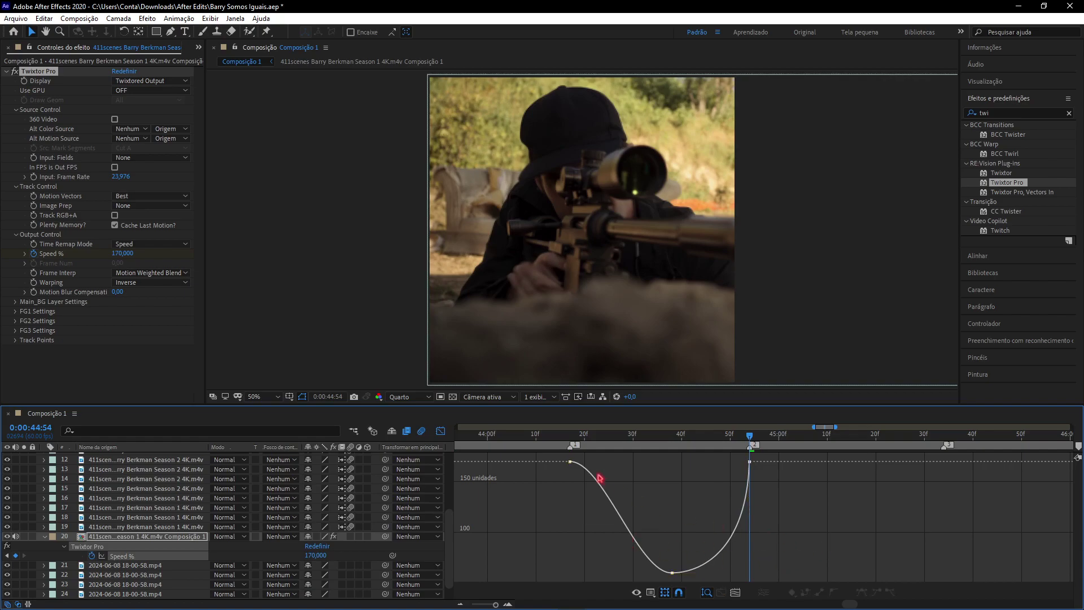
- Extend the bottom keyframe's handles left and right to widen and flatten the 60 dip
click(619, 519)
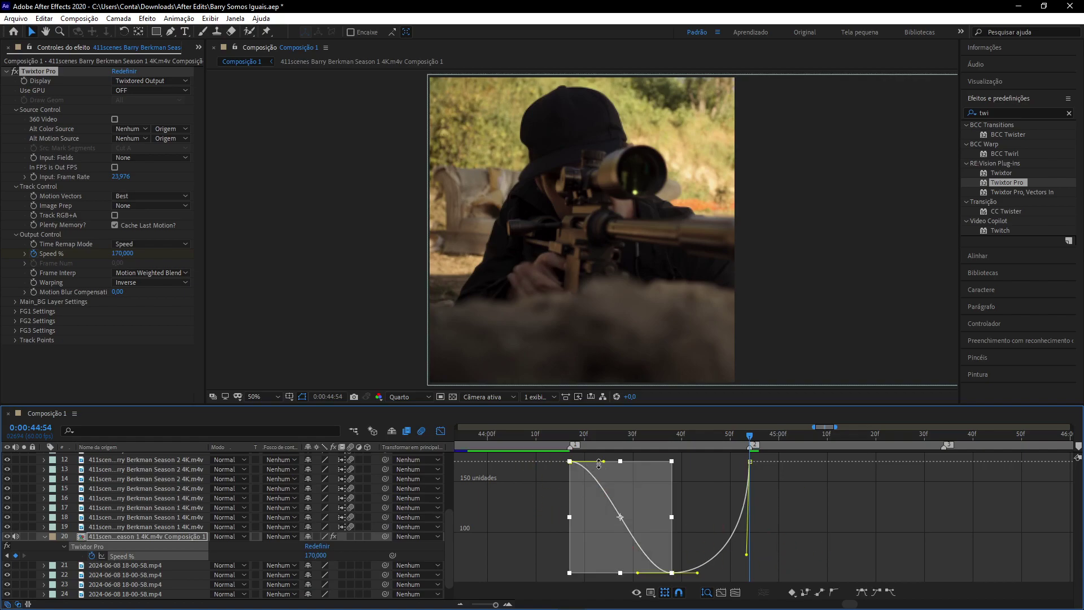
click(546, 475)
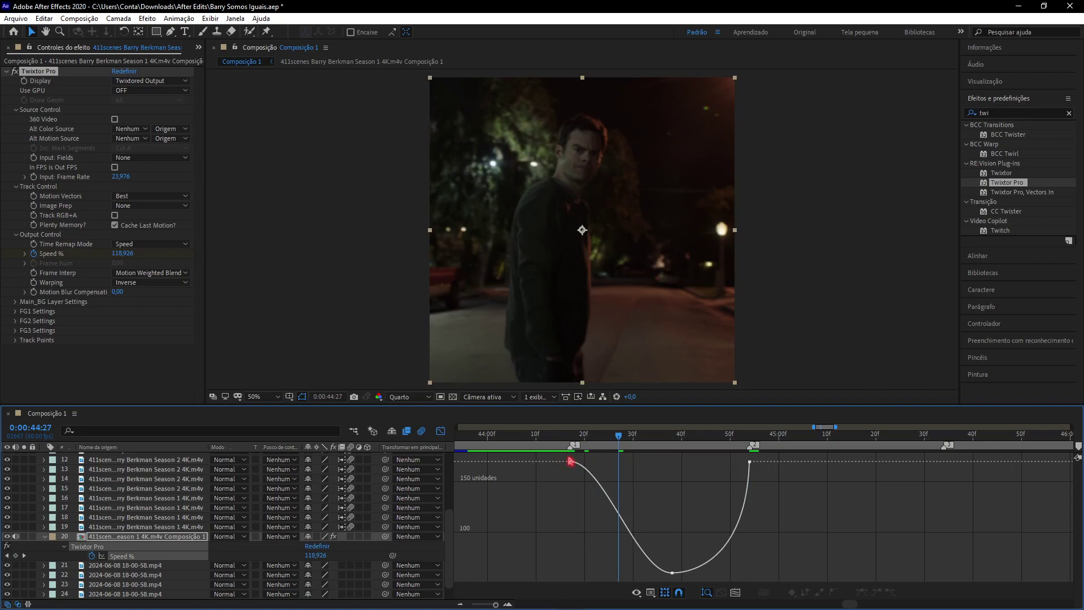
drag(567, 451, 740, 579)
mouse_move(563, 454)
mouse_down()
mouse_move(601, 478)
mouse_move(605, 469)
mouse_move(573, 538)
mouse_up()
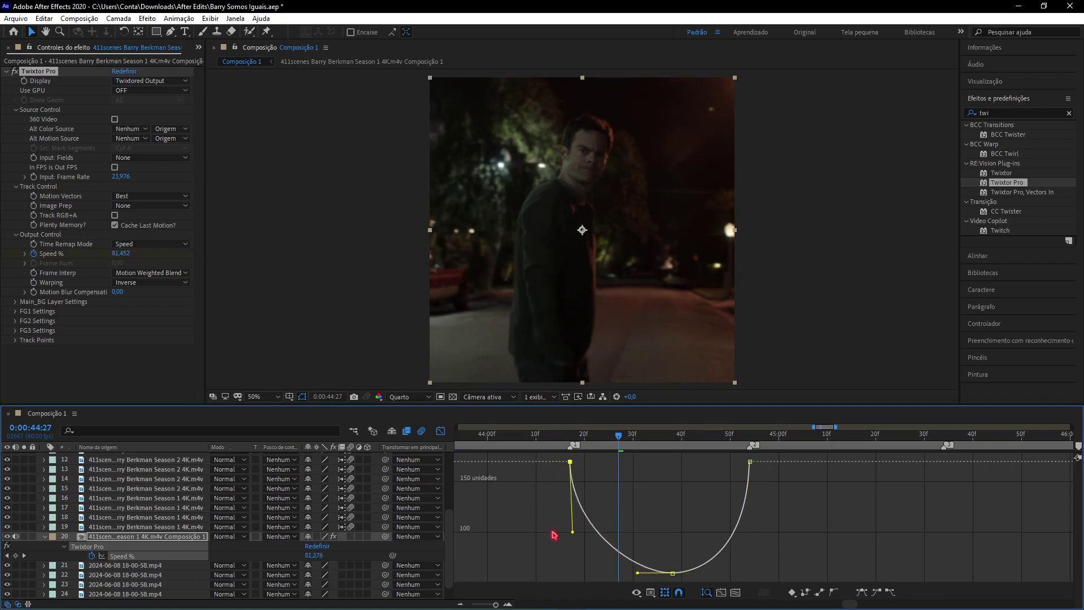
click(673, 573)
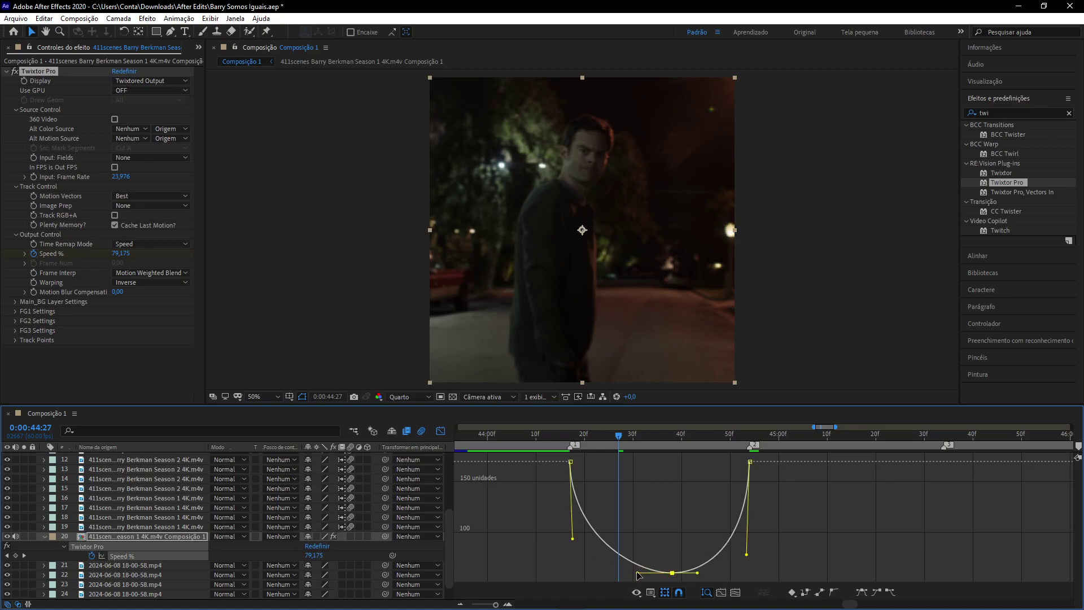
drag(637, 572, 609, 572)
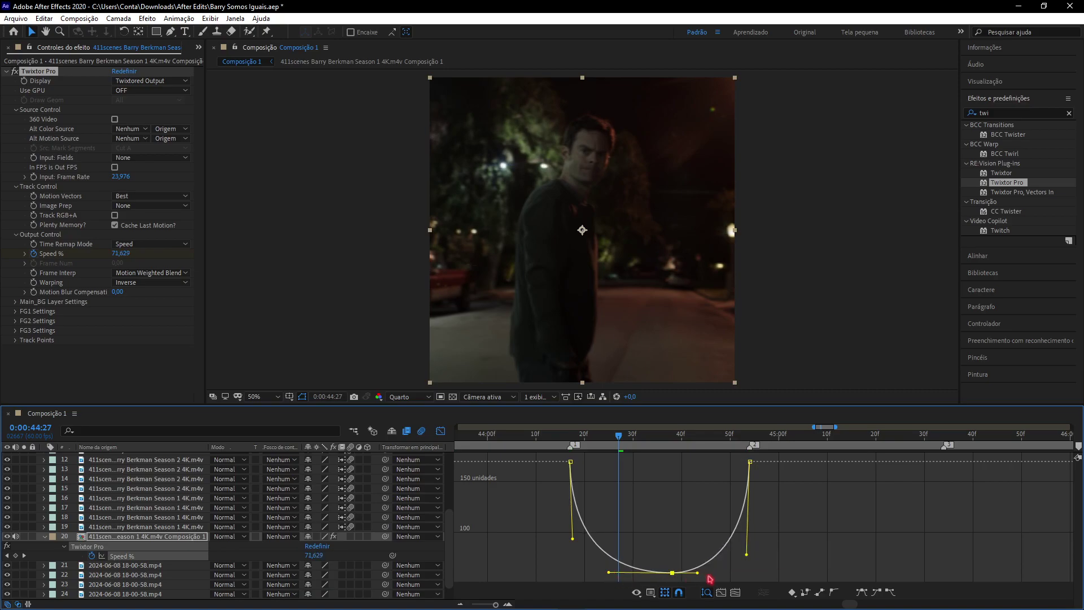
click(707, 575)
click(672, 573)
drag(697, 573, 725, 574)
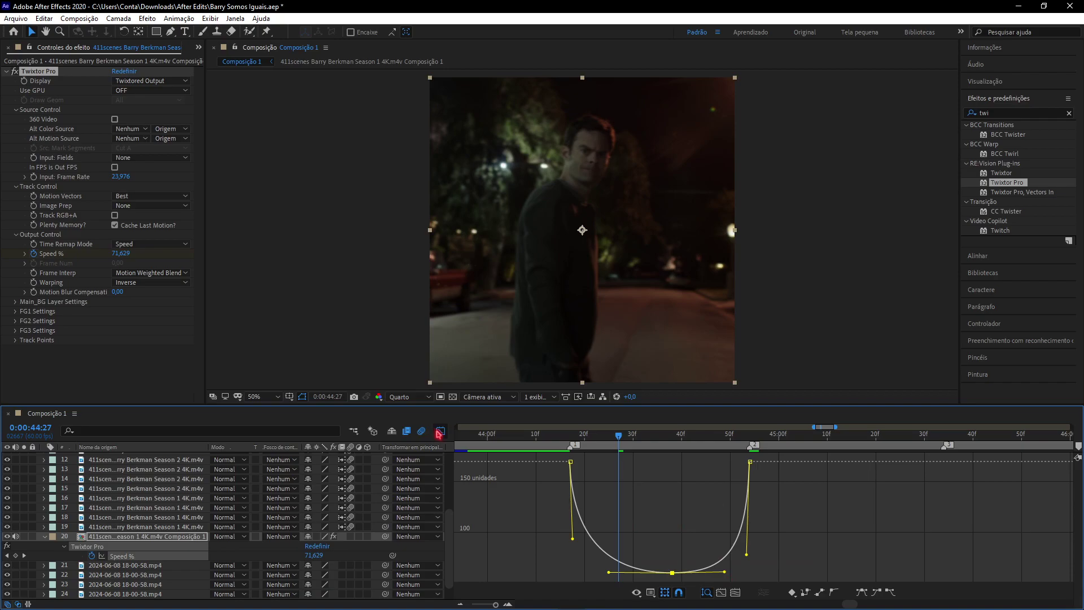
- Raise the right keyframe's handle for an even U-shaped Speed % curve, then return to layer bars
click(440, 431)
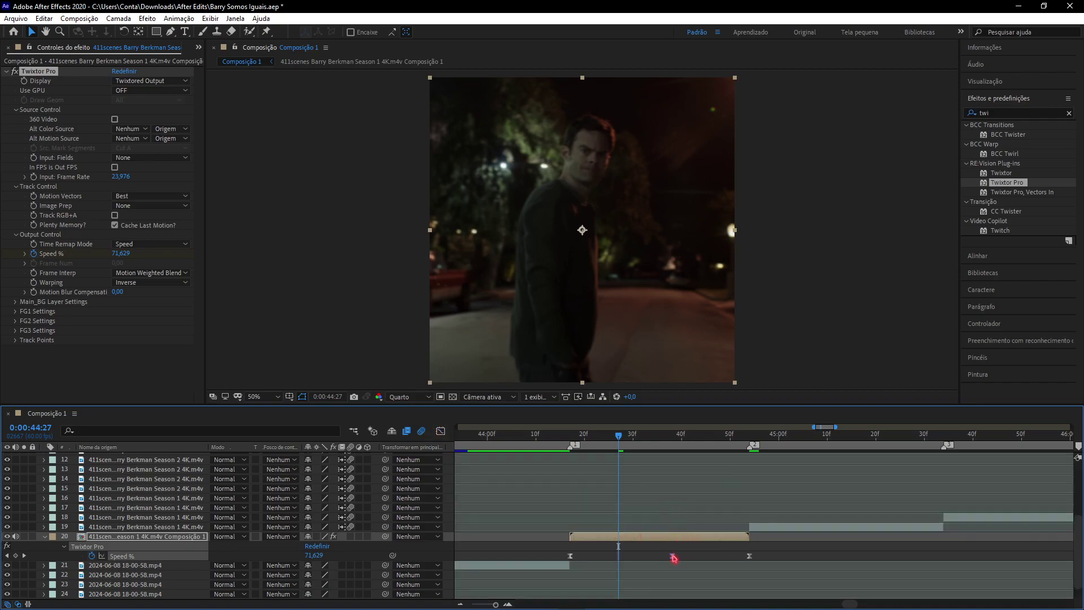
mouse_move(667, 559)
click(773, 558)
drag(618, 560, 834, 559)
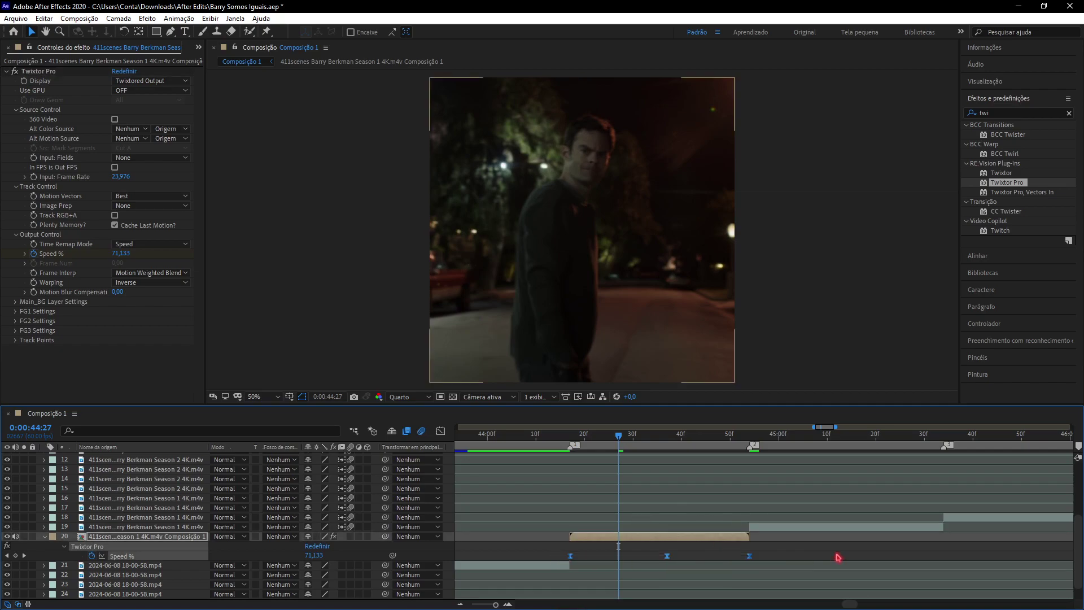
click(440, 430)
double_click(672, 573)
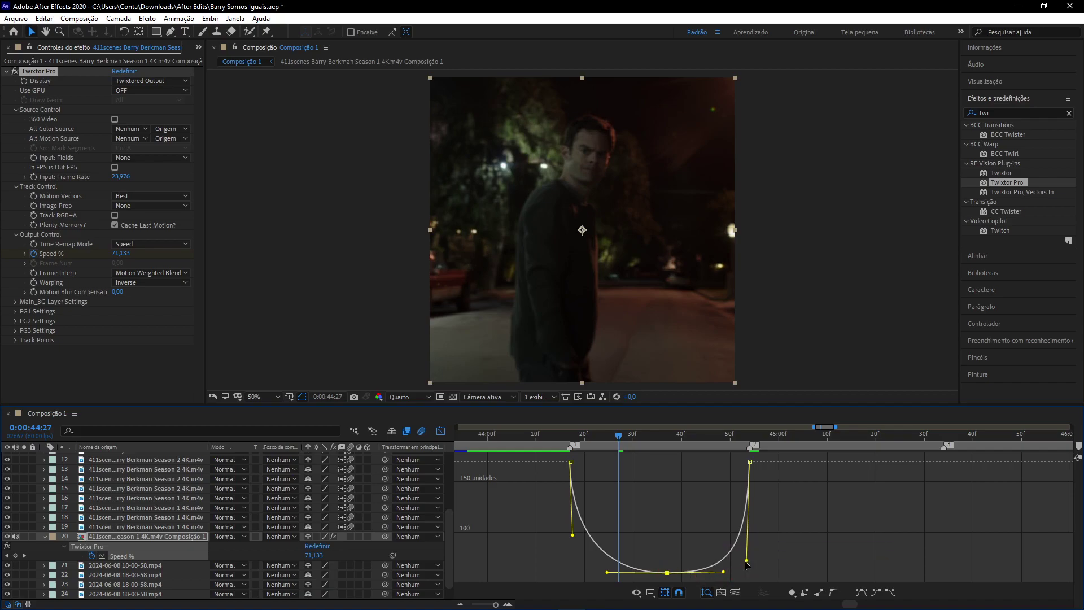
drag(747, 563, 754, 542)
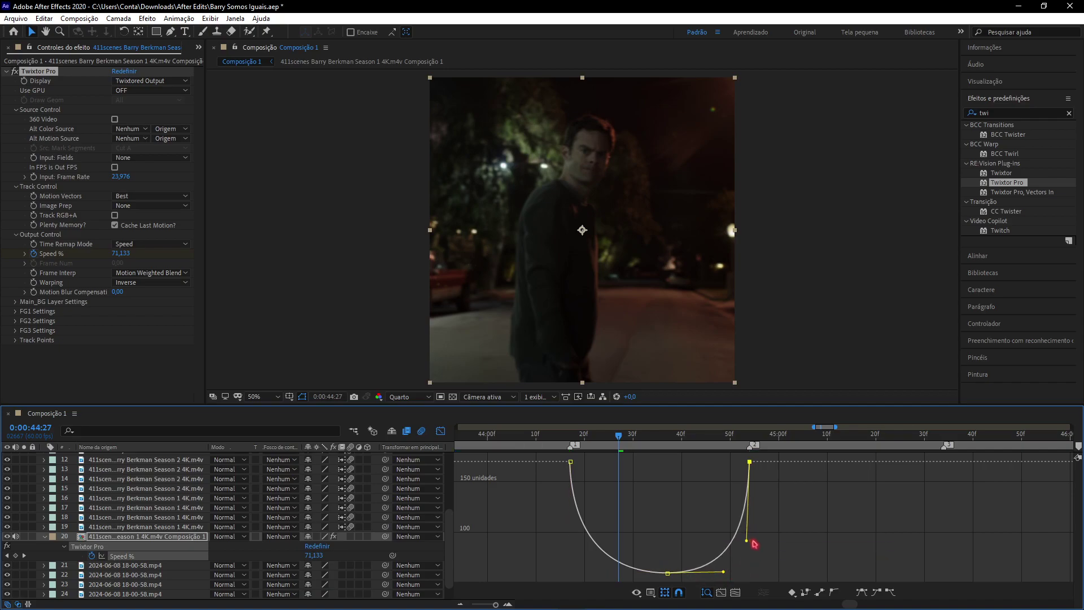
click(790, 540)
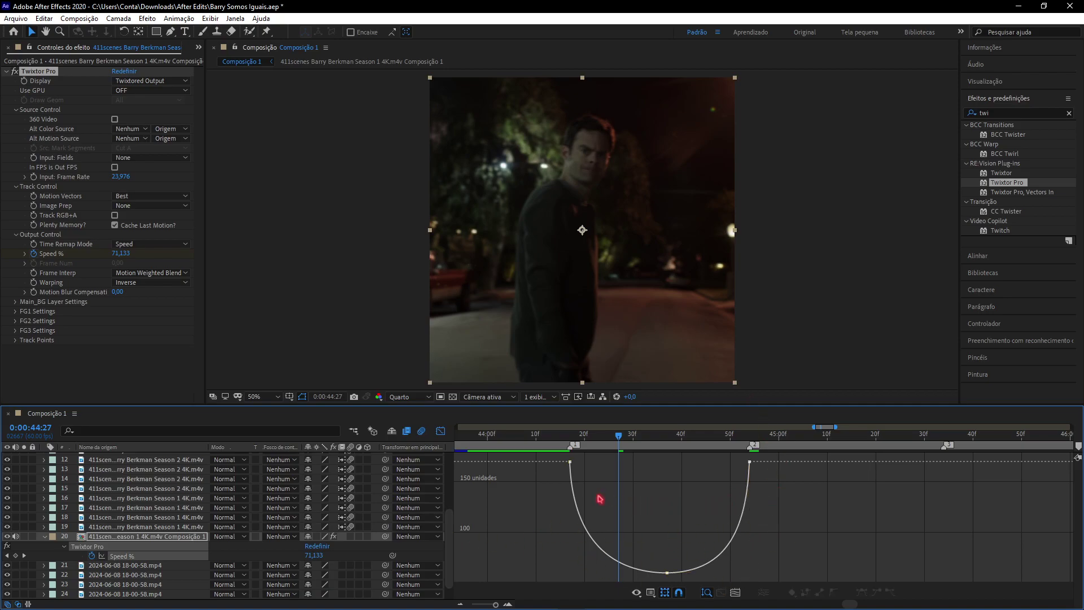
click(435, 432)
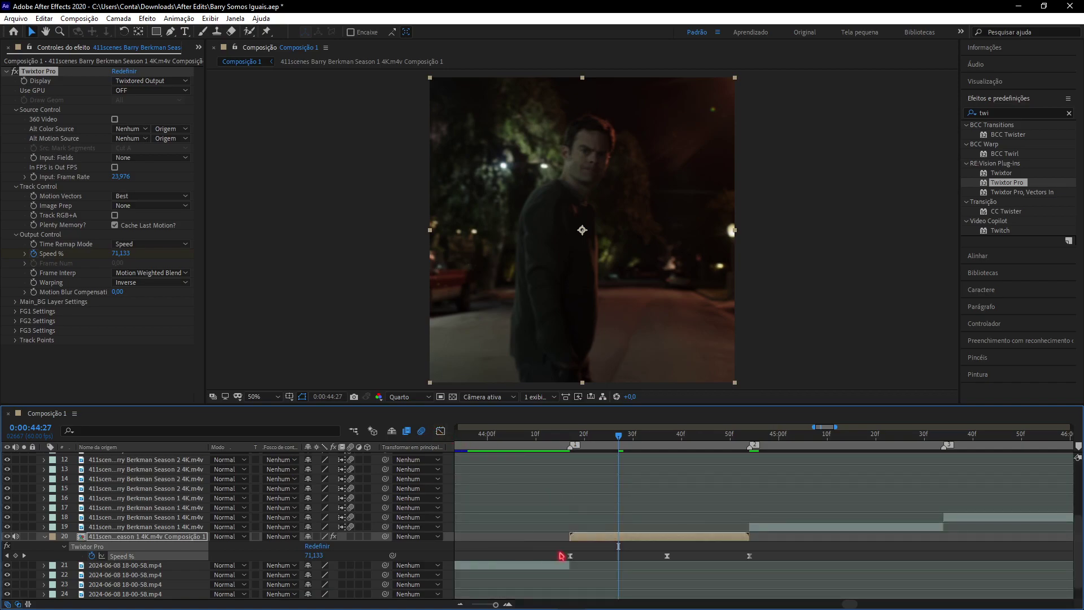
- Select Twixtor Pro and its three Speed % keyframes, then set the time to 0:00:44:54
drag(536, 554, 895, 560)
click(179, 21)
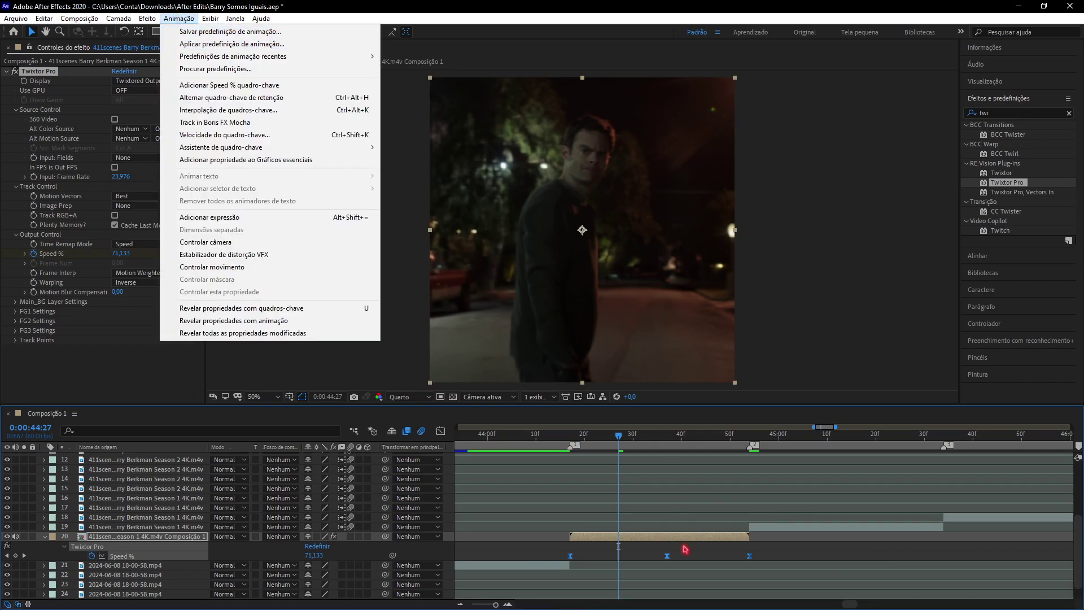
click(799, 556)
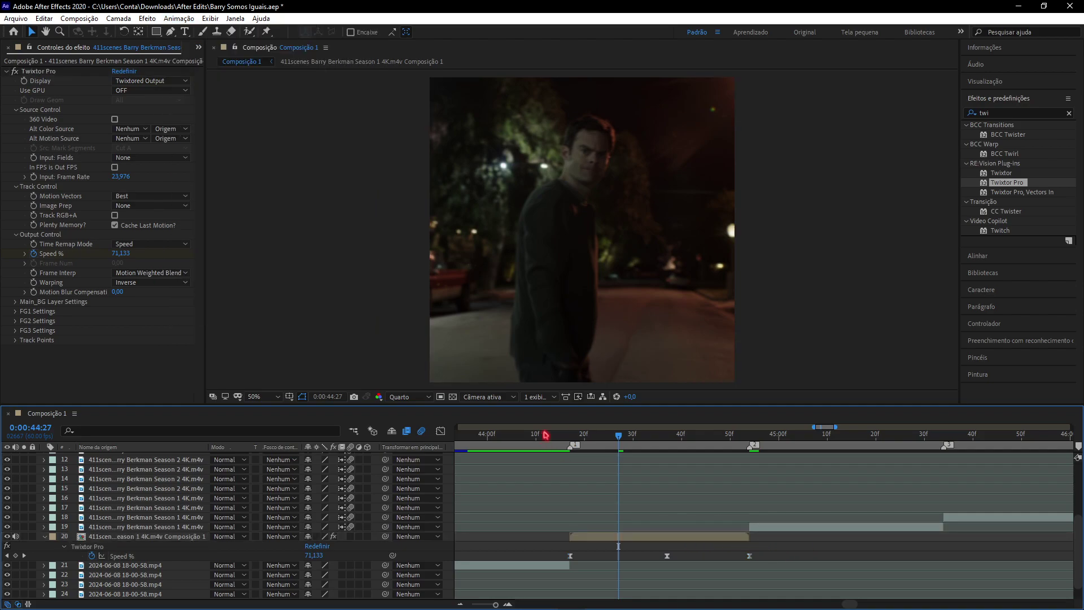
click(178, 18)
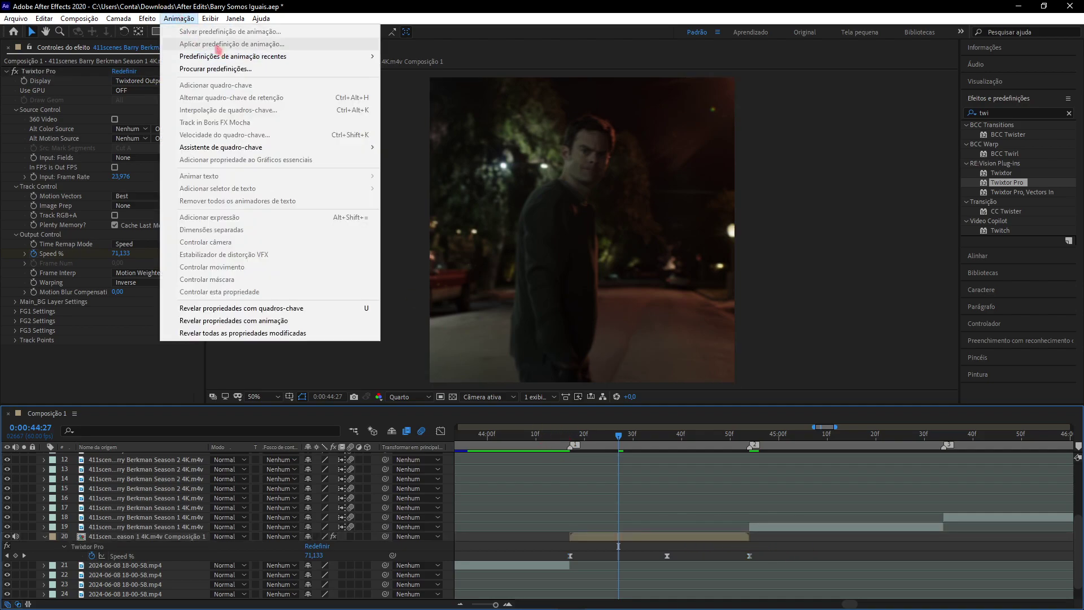
click(700, 560)
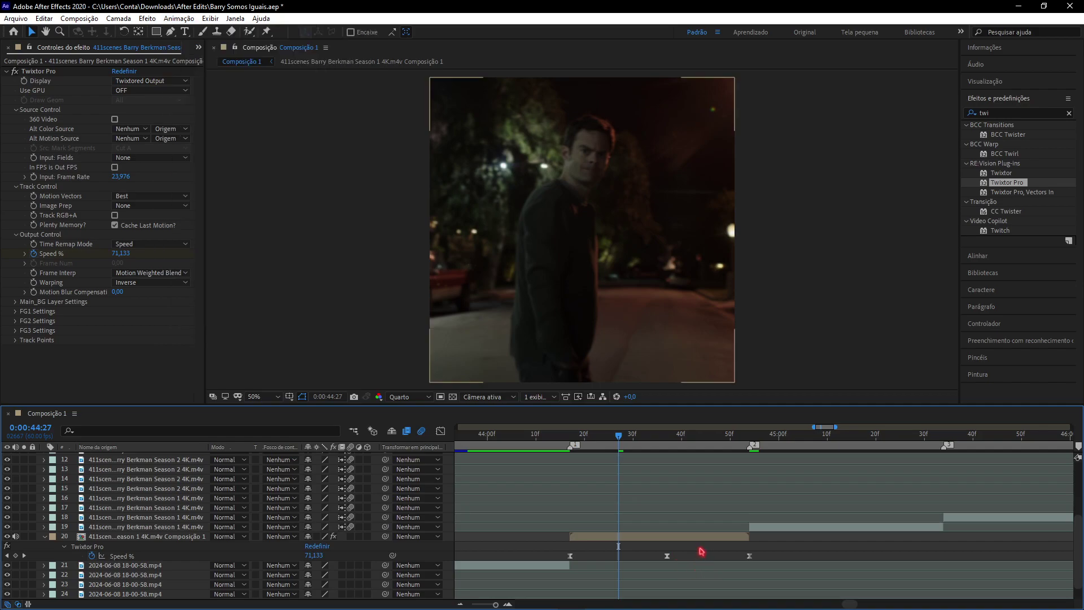
click(45, 73)
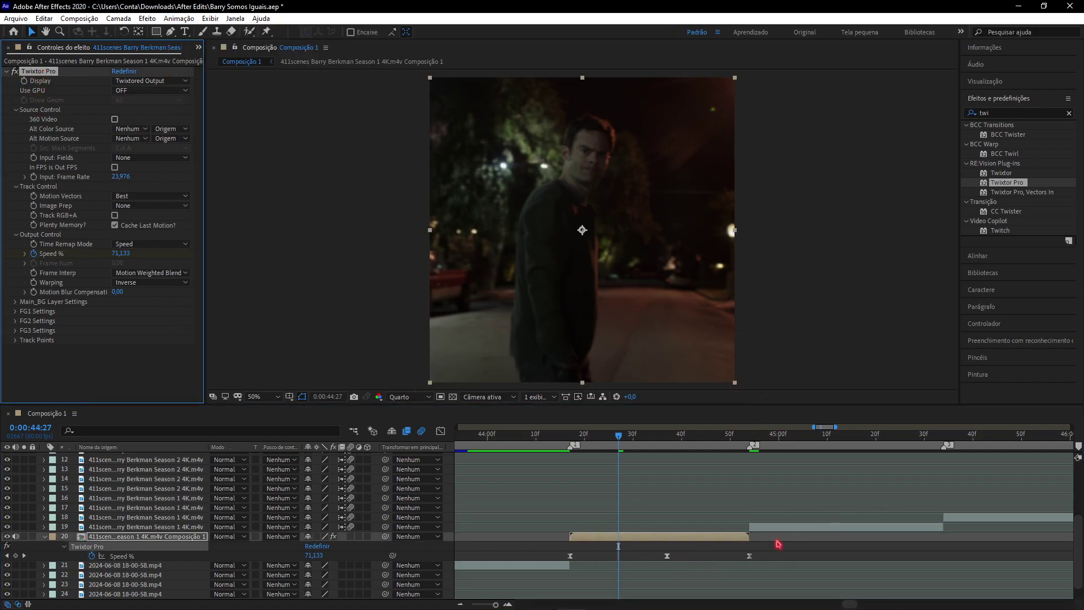
drag(537, 564, 886, 542)
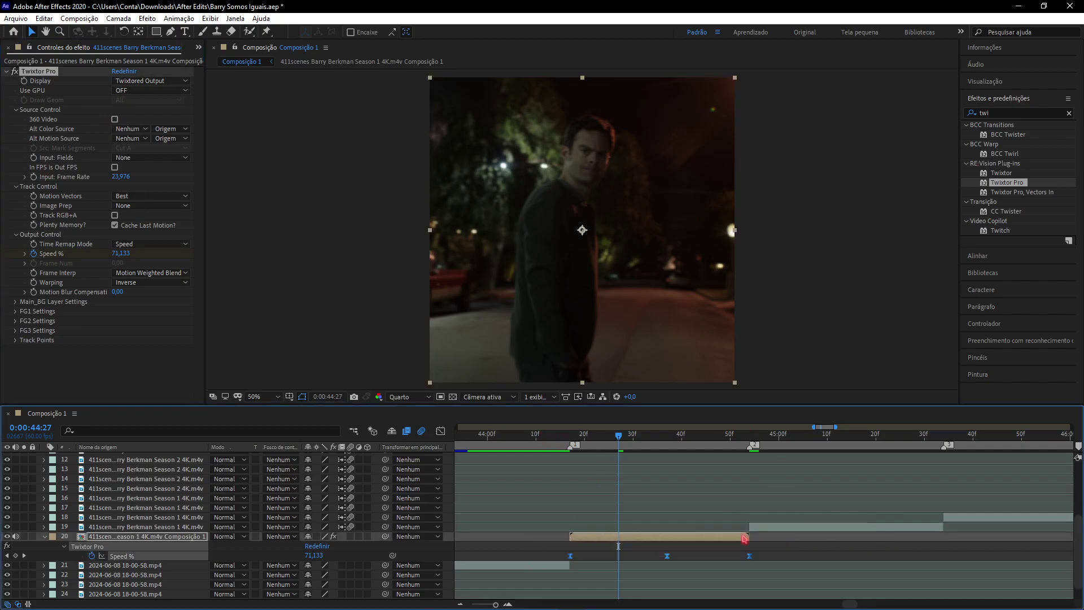
click(747, 440)
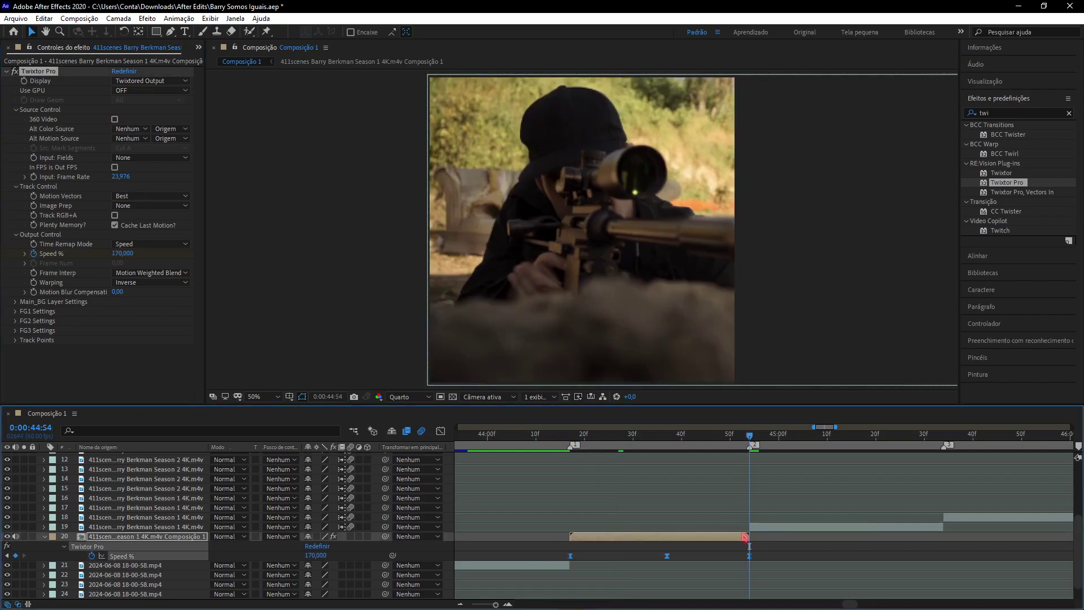
- Precompose layer 19 as Composição 2 and paste Twixtor Pro with its three Speed % keyframes starting at 170
click(785, 527)
key(ctrl+shift+c)
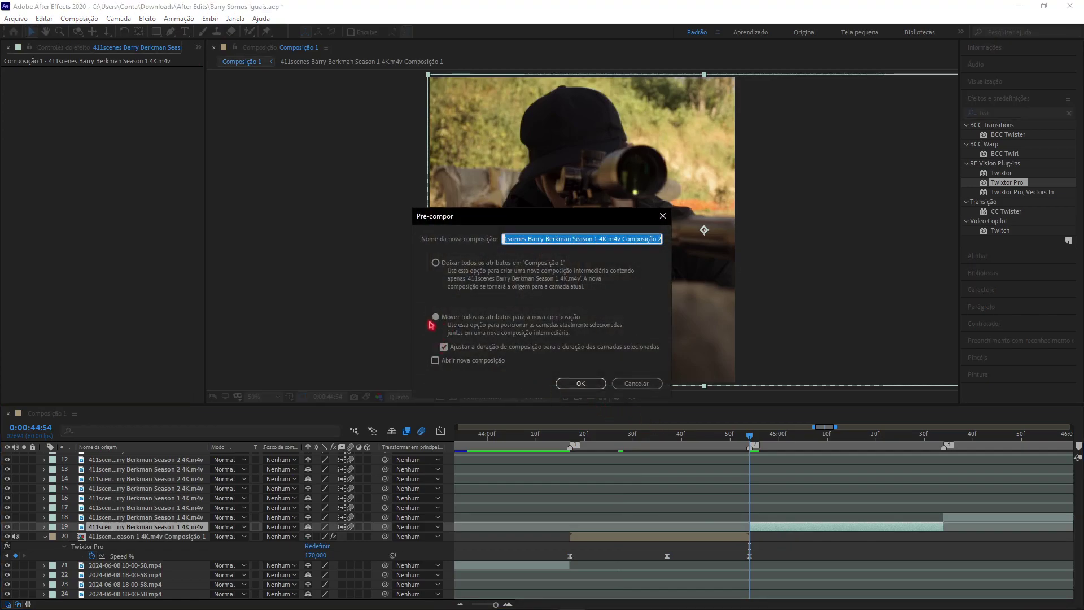
click(557, 382)
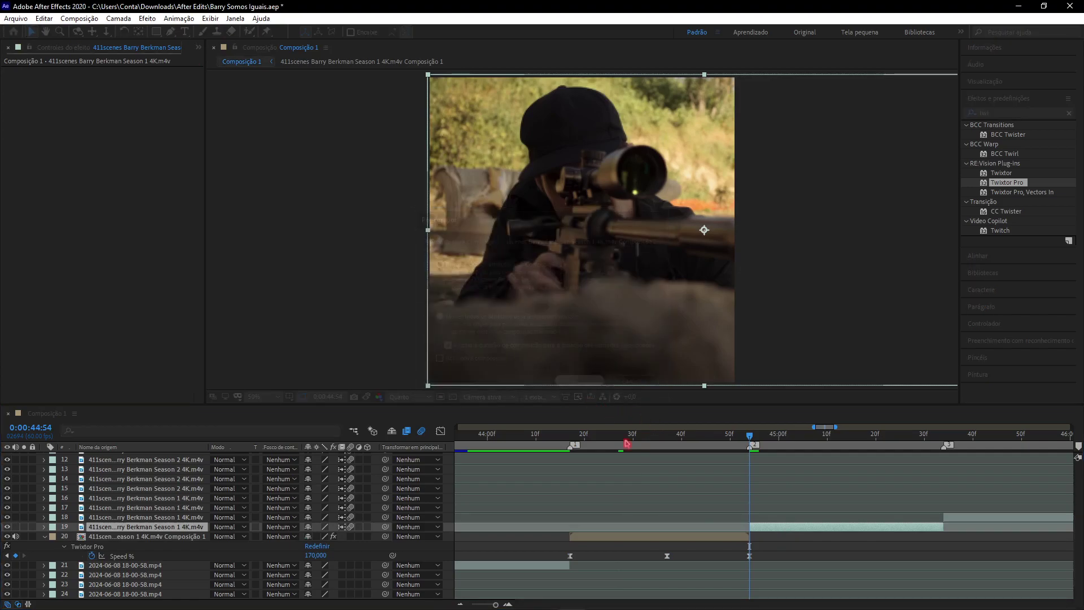
key(ctrl+v)
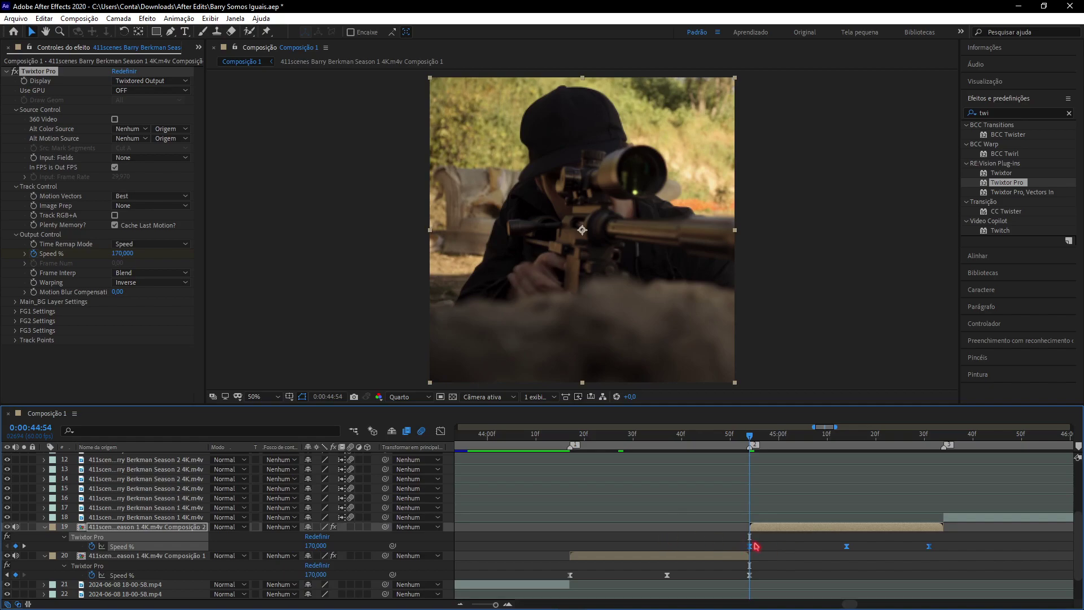
- Drag layer 19's last Speed % keyframe to the clip's end, then preview both ramps from 0:00:44:17
drag(929, 547, 943, 546)
click(1019, 552)
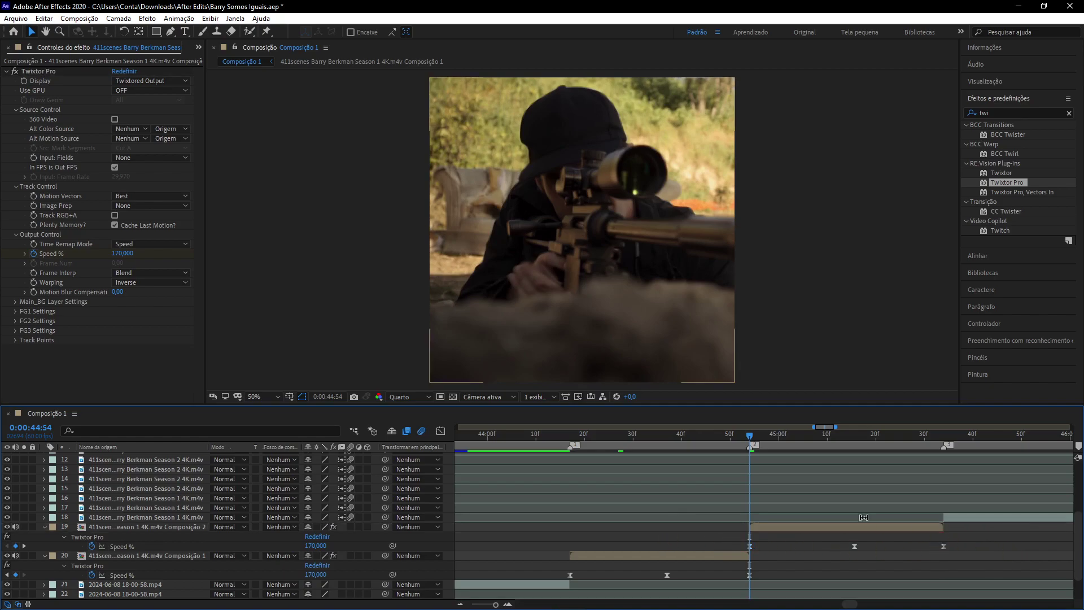
click(569, 438)
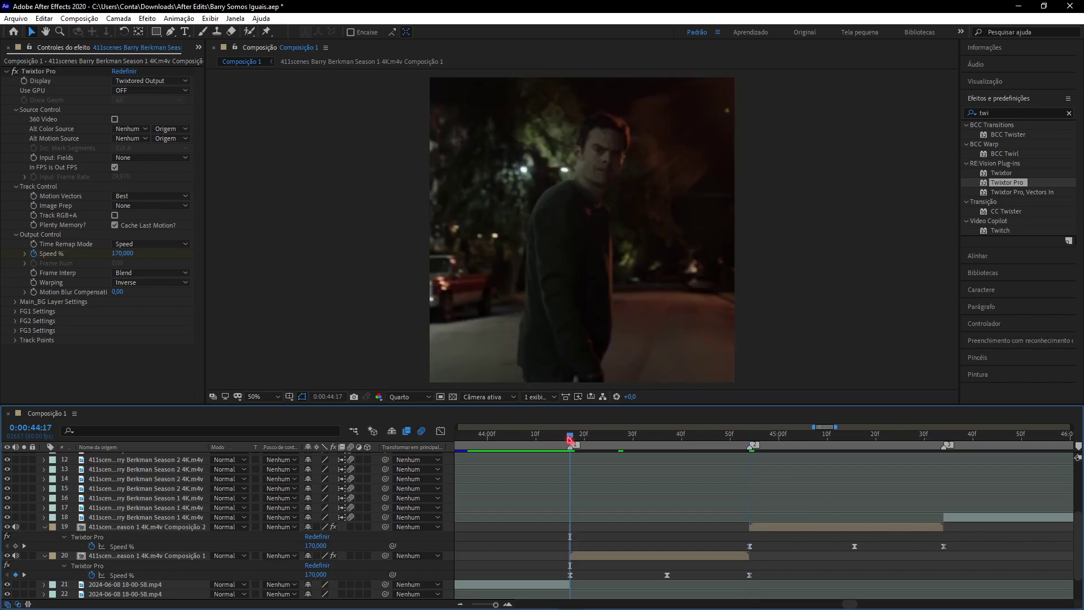
key(space)
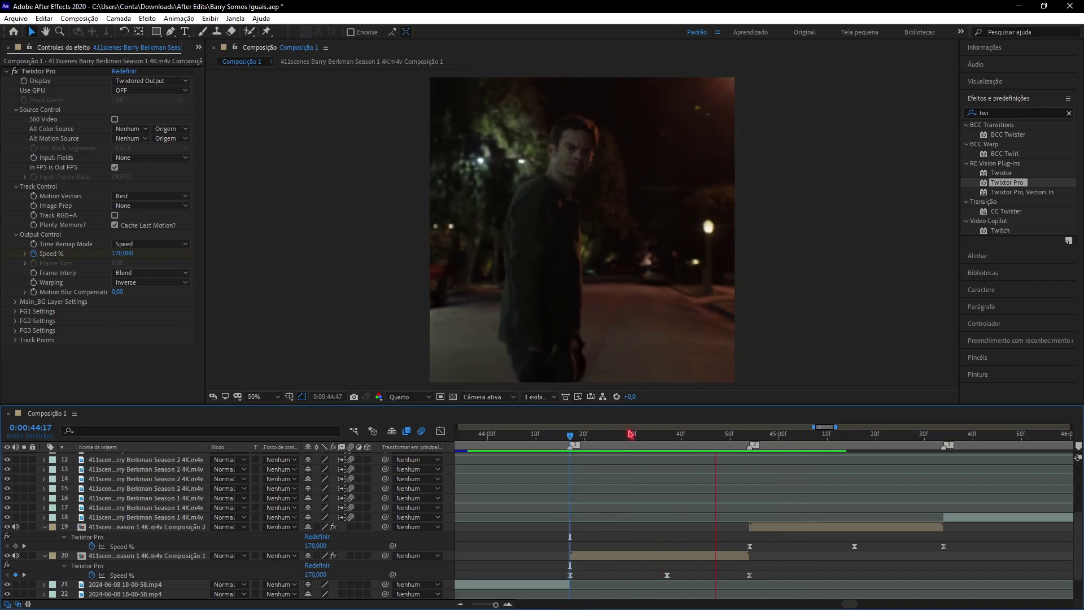
click(574, 435)
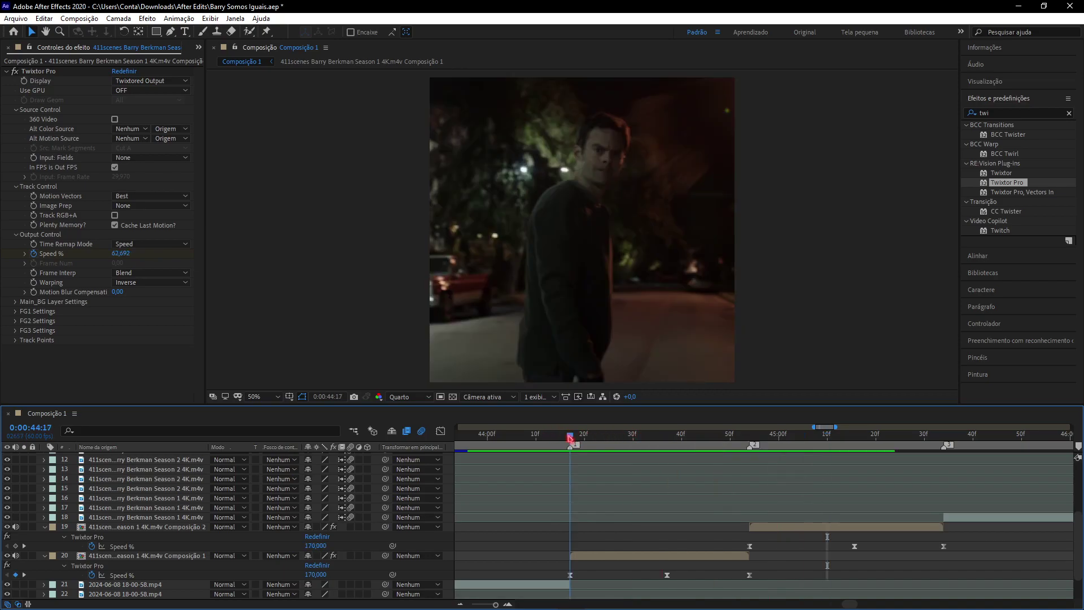
drag(591, 439, 574, 442)
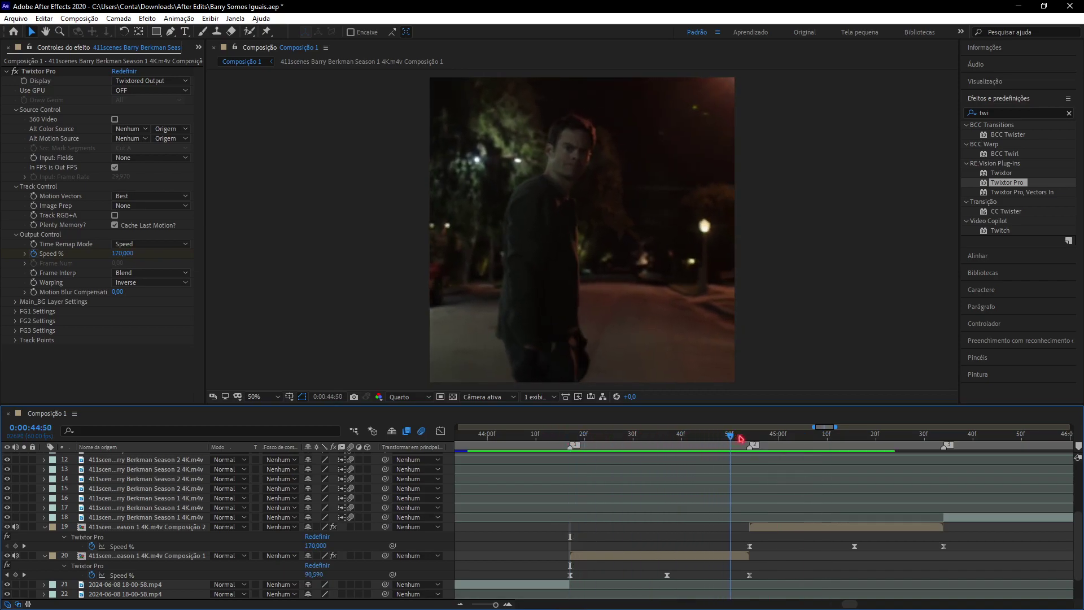